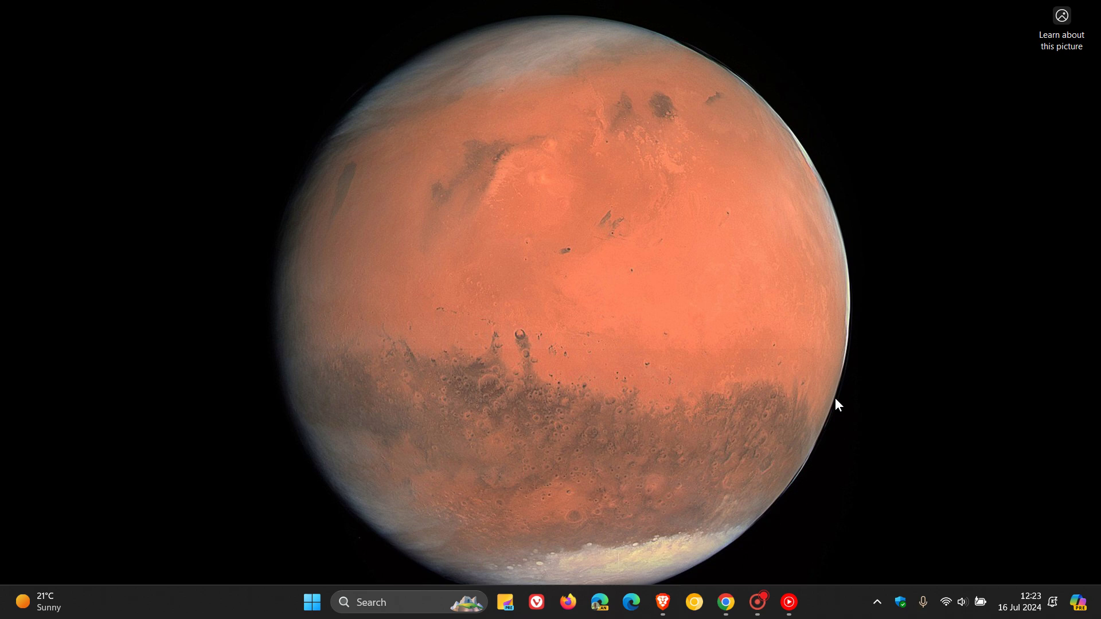
Bring the Chrome window to the front and open its three-dot main menu
click(725, 602)
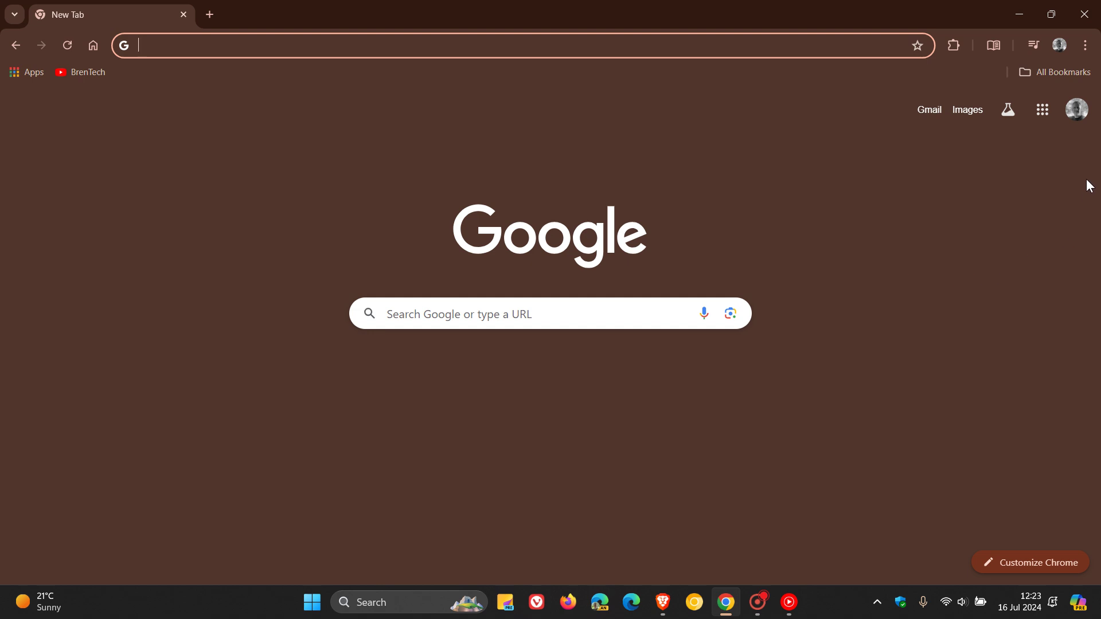
click(1085, 46)
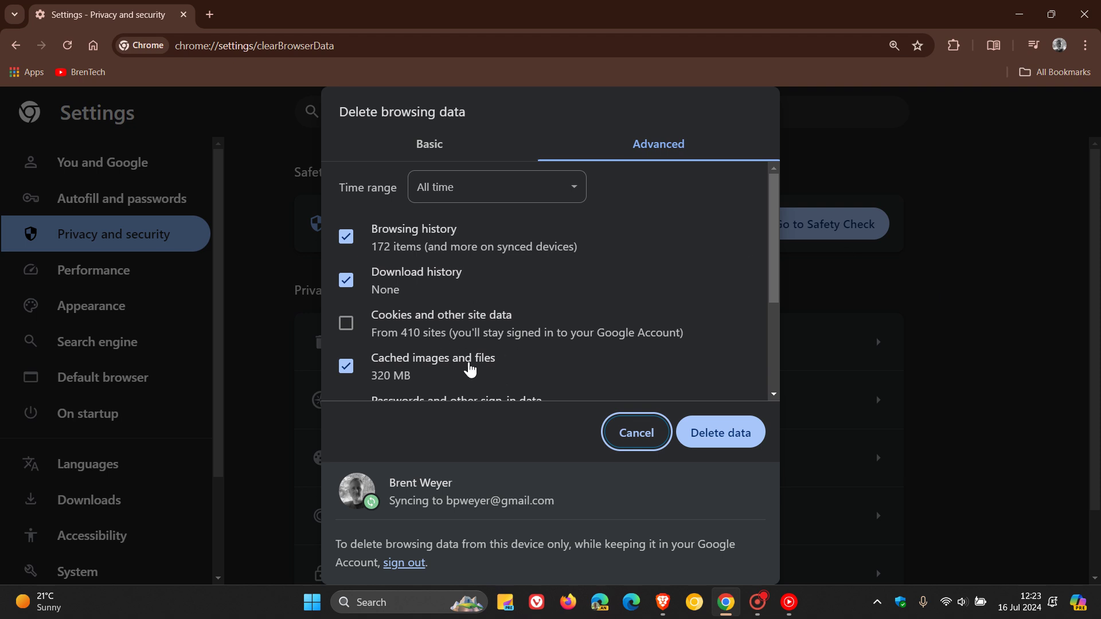
Scroll through the Advanced tab's list of data types in Delete browsing data
scroll(507, 330, down, 3)
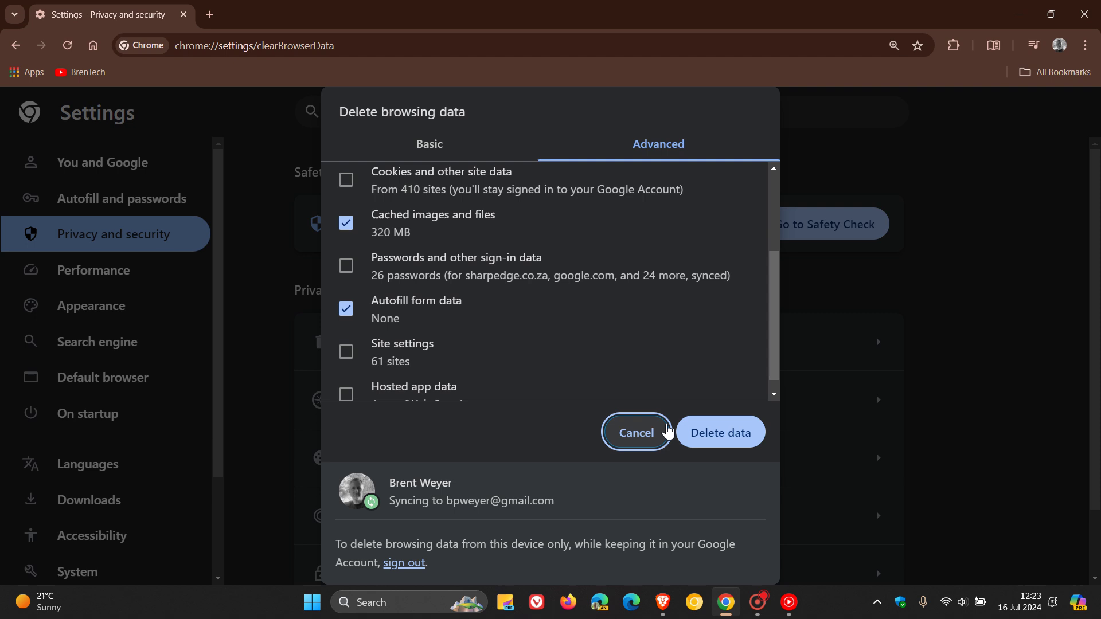
Cancel the Delete browsing data dialog, go Home, then open Settings > Privacy and security
click(647, 435)
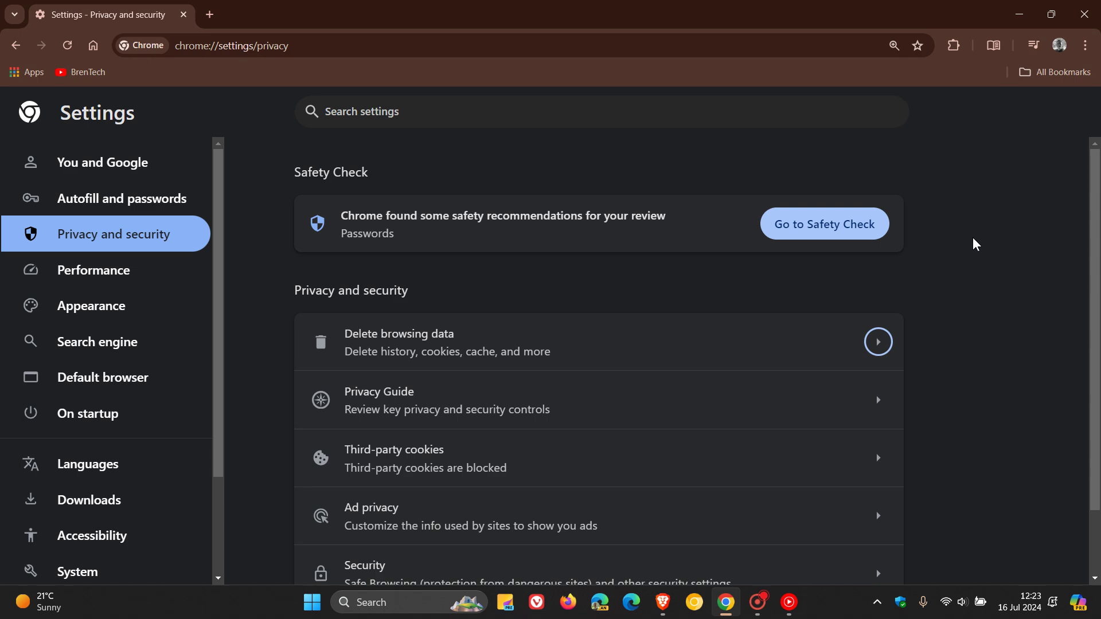
click(93, 45)
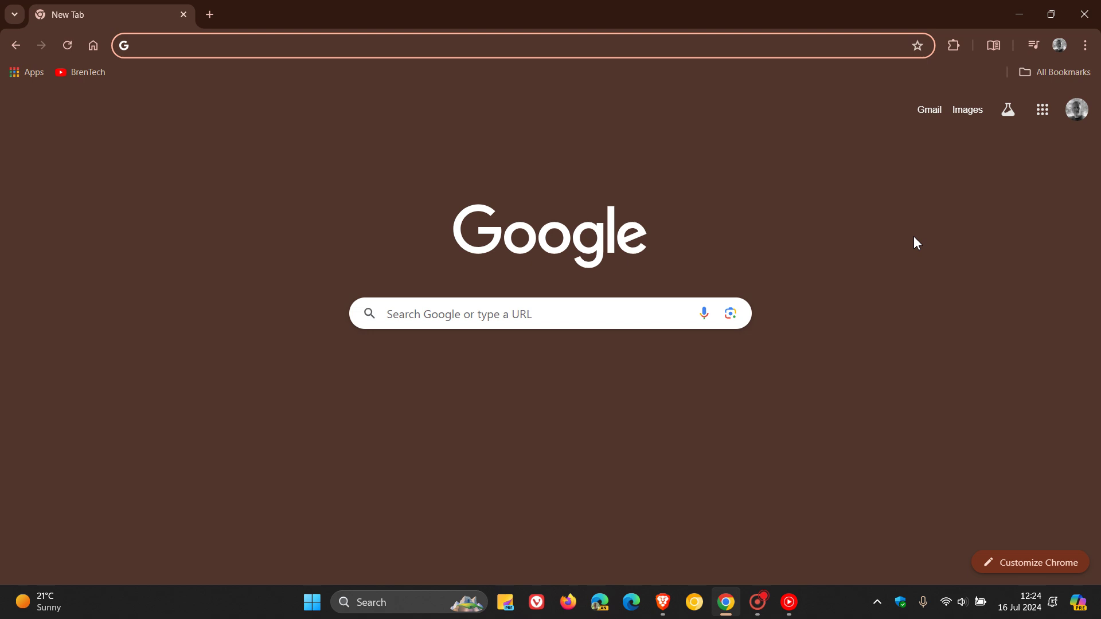
click(1086, 45)
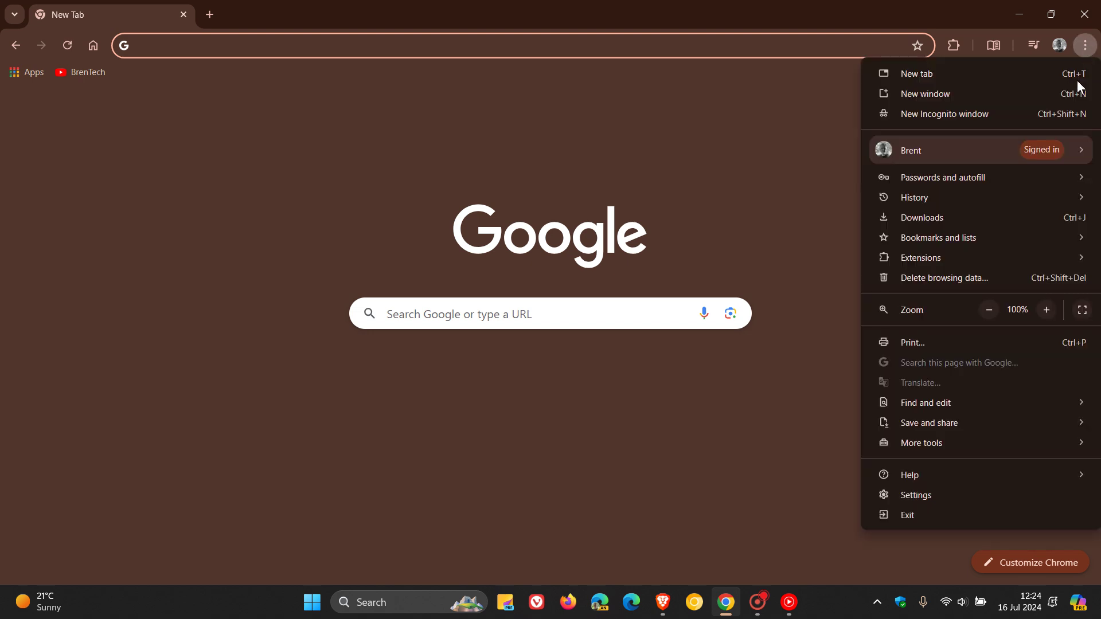
click(920, 495)
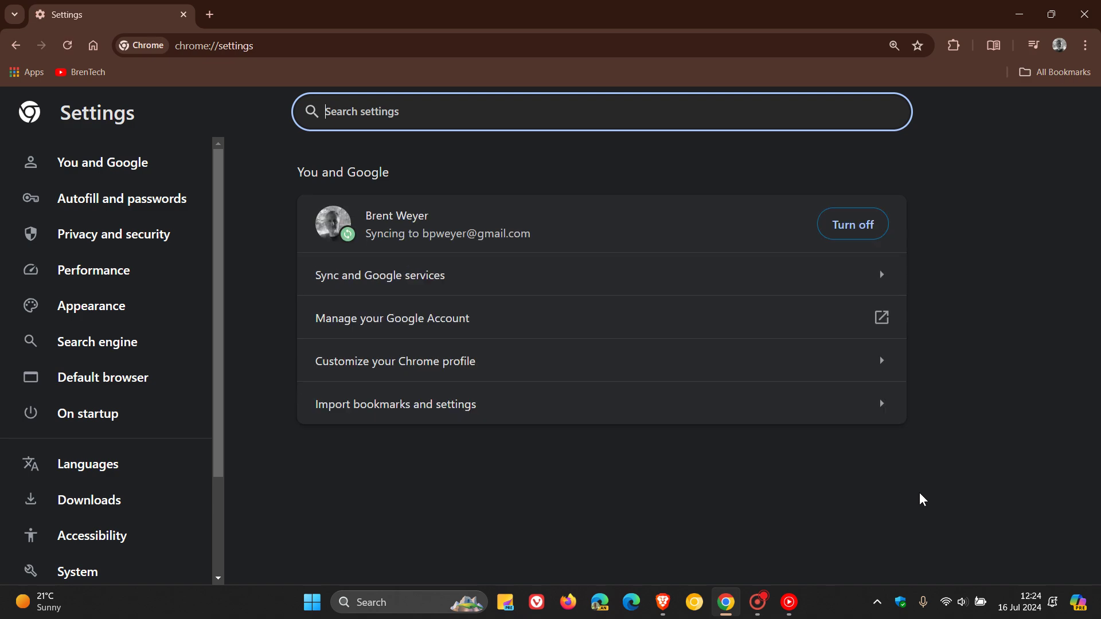
click(123, 245)
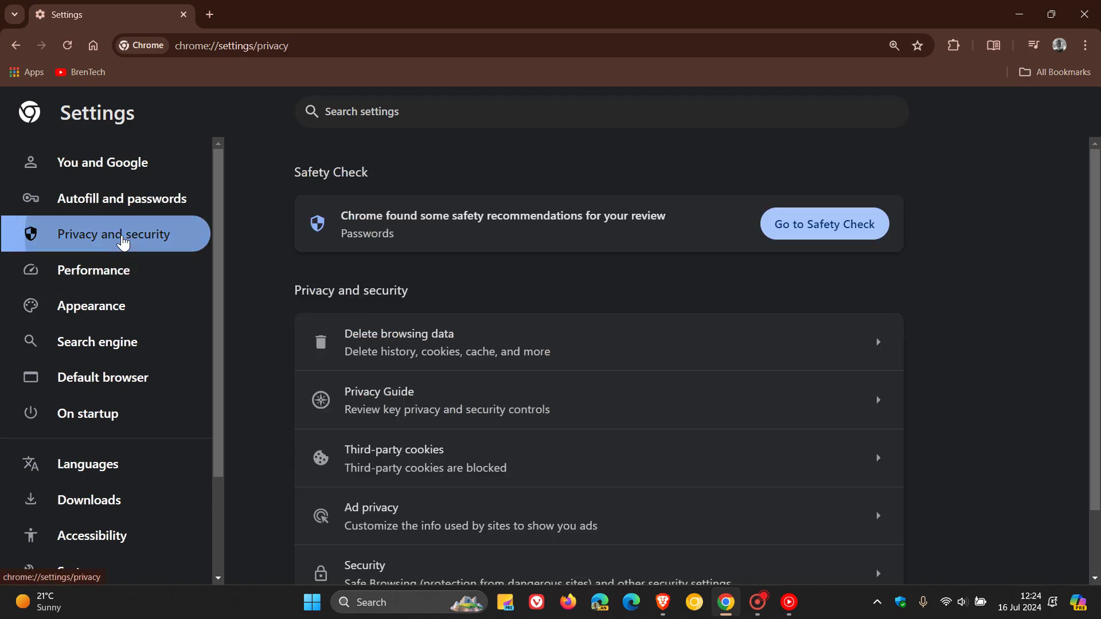
scroll(948, 272, down, 1)
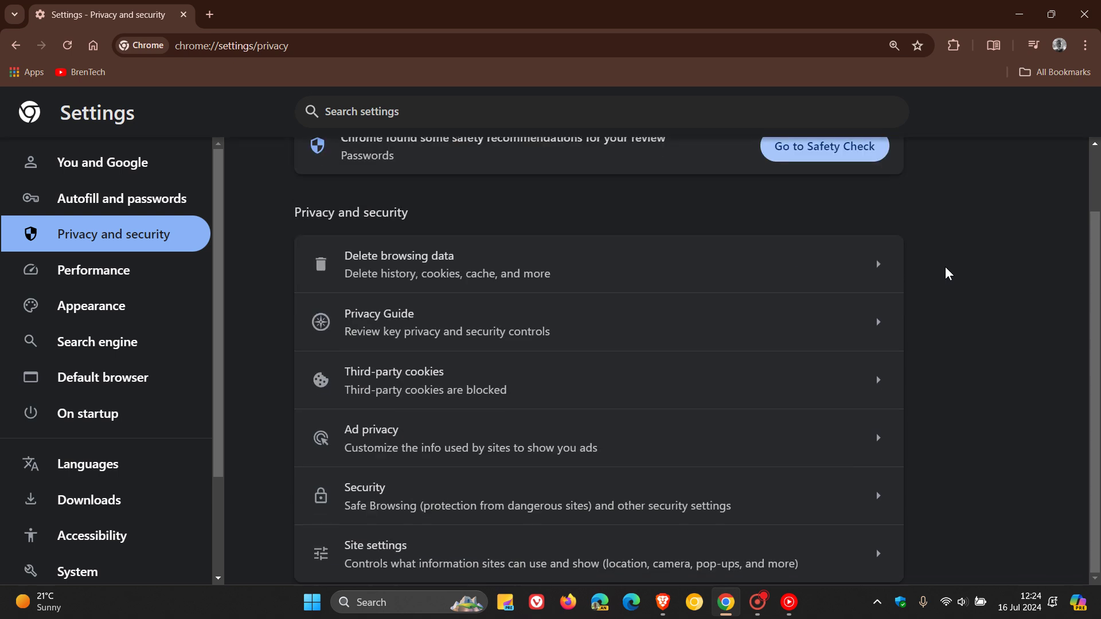
Open Site settings and expand the Additional permissions list
click(641, 565)
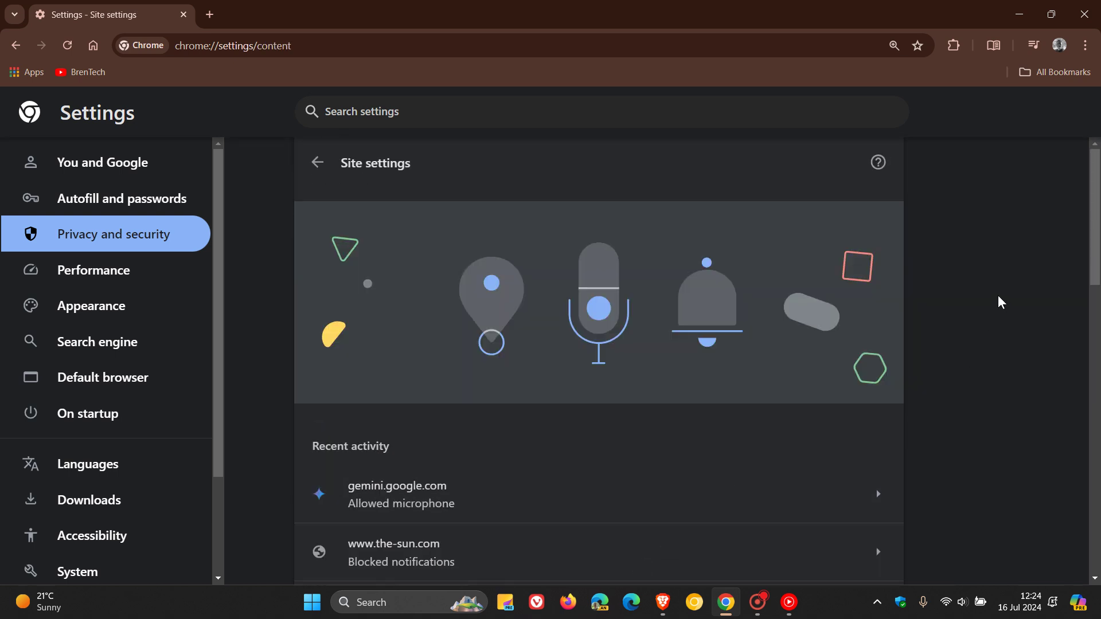
scroll(996, 309, down, 4)
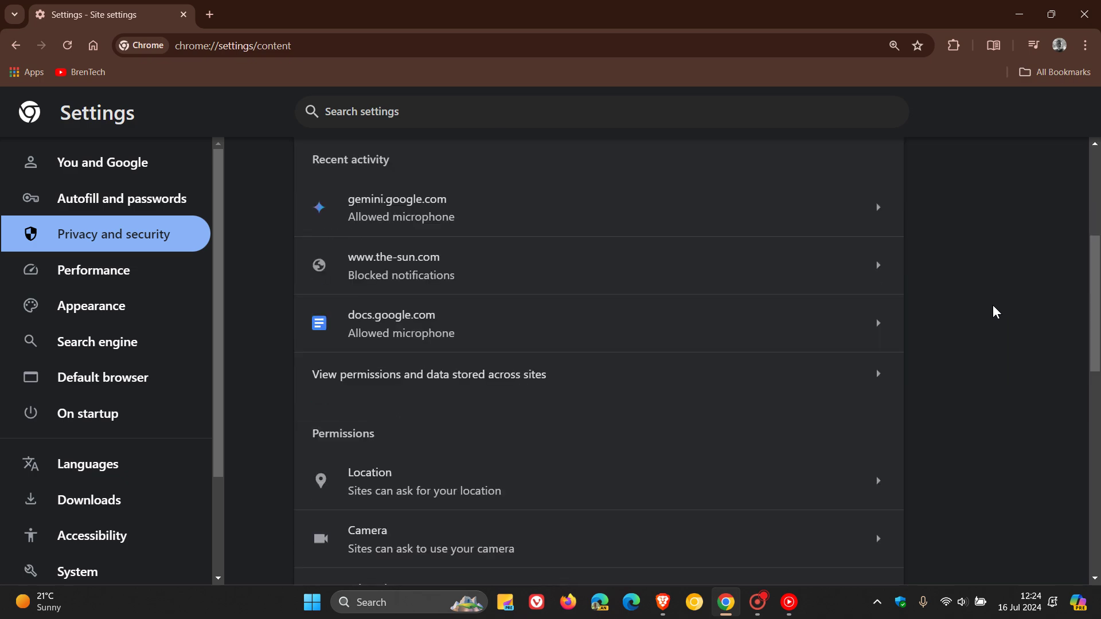
scroll(996, 312, down, 6)
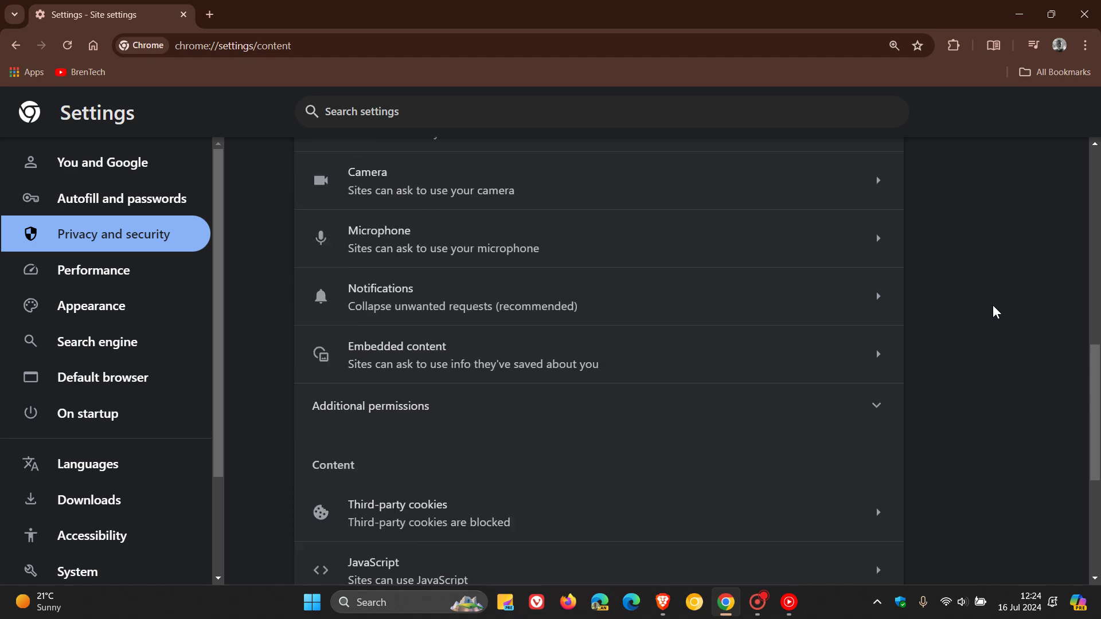
click(727, 414)
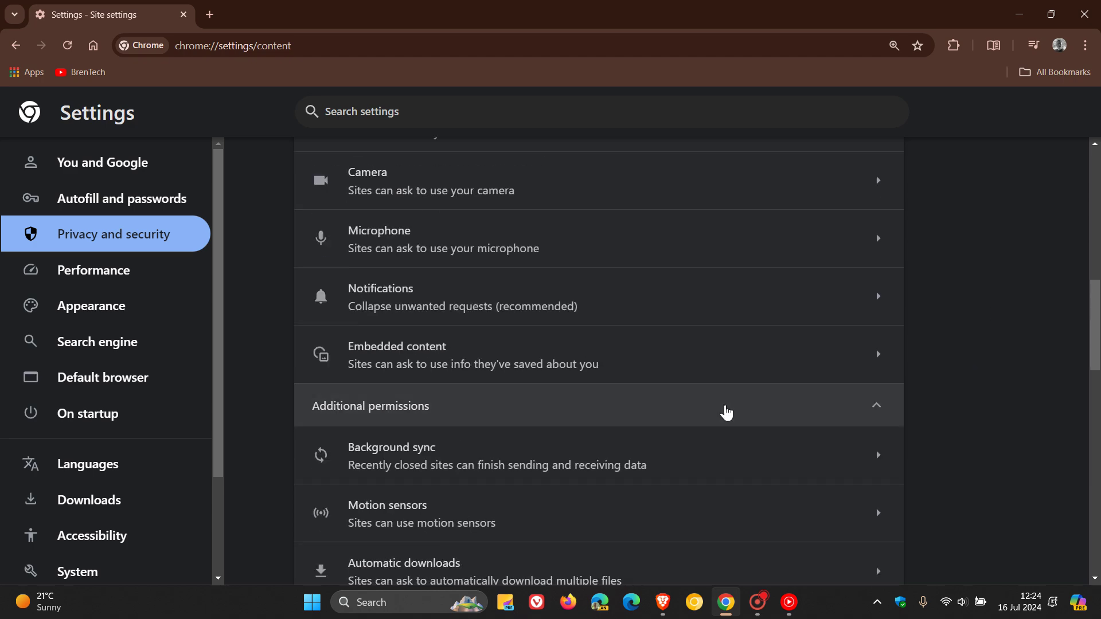
Expand Additional content settings and scroll down to On-device site data
scroll(969, 299, down, 1)
scroll(969, 299, down, 8)
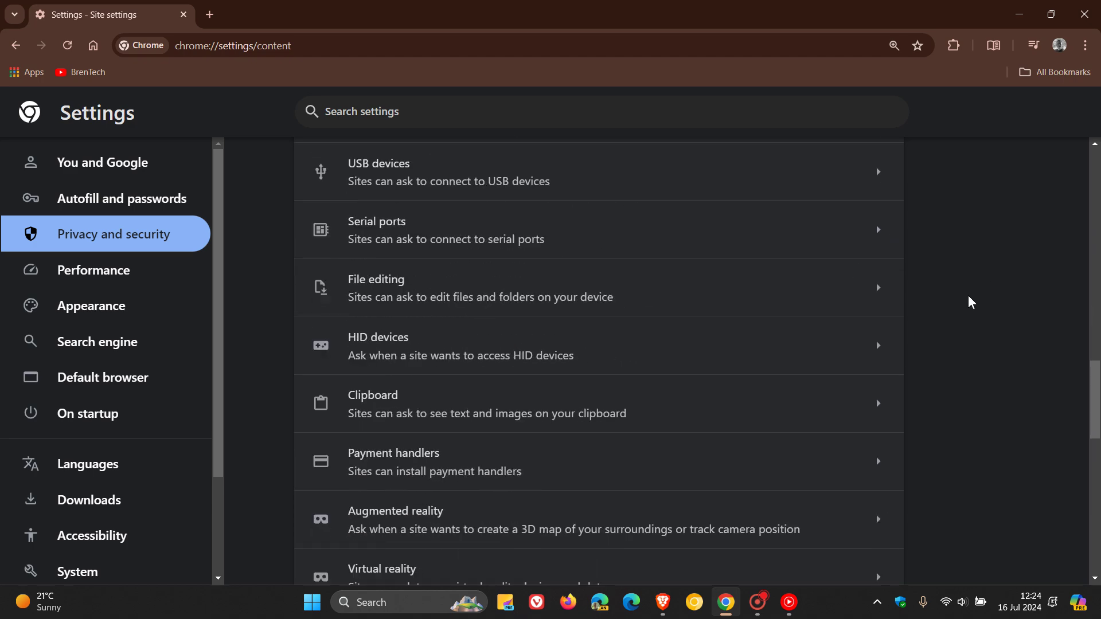
scroll(970, 301, down, 3)
scroll(971, 302, down, 3)
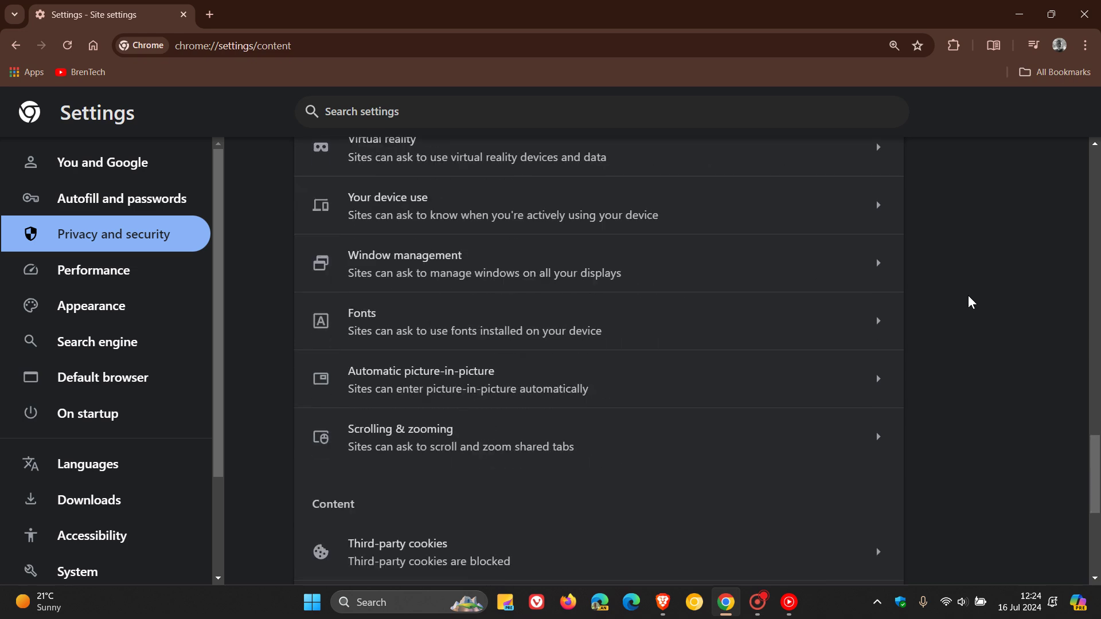
scroll(969, 300, down, 5)
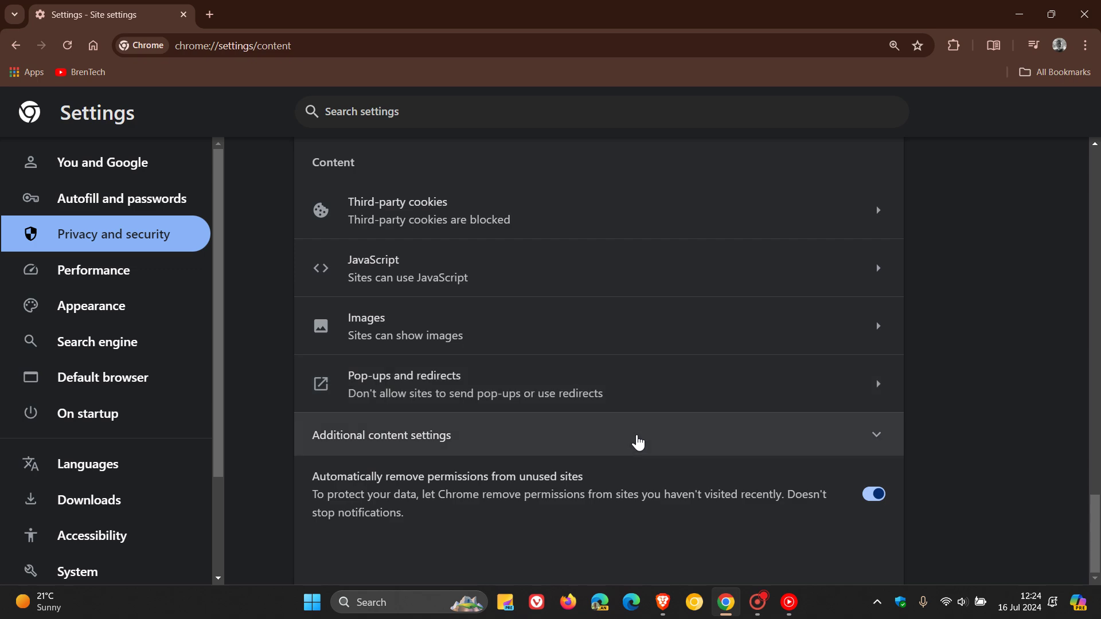
click(635, 443)
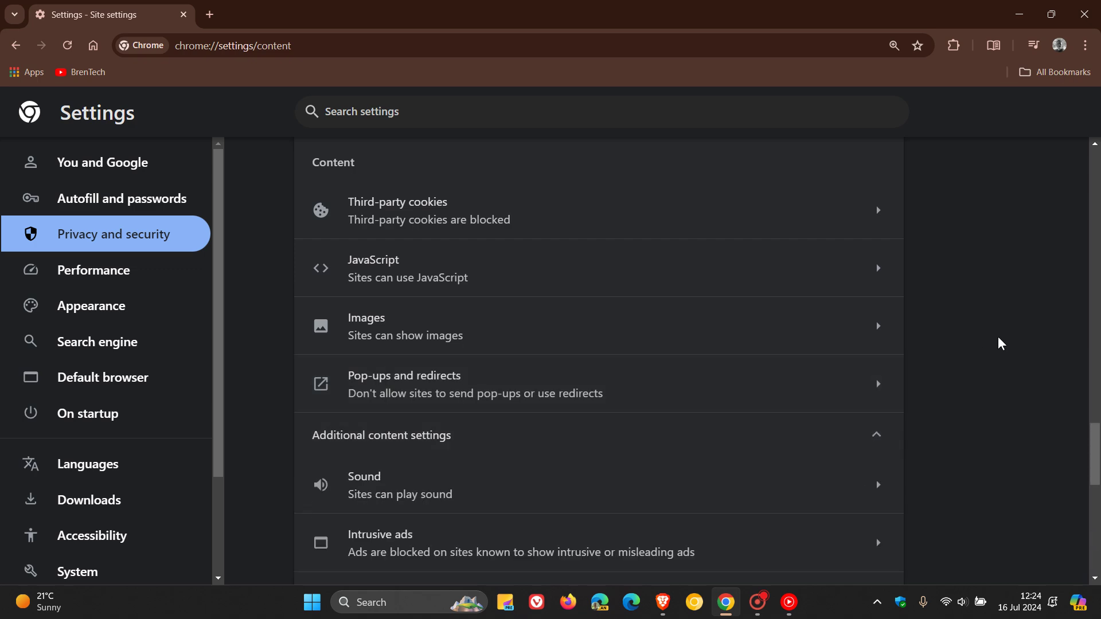
scroll(1001, 343, down, 3)
scroll(1001, 343, down, 3)
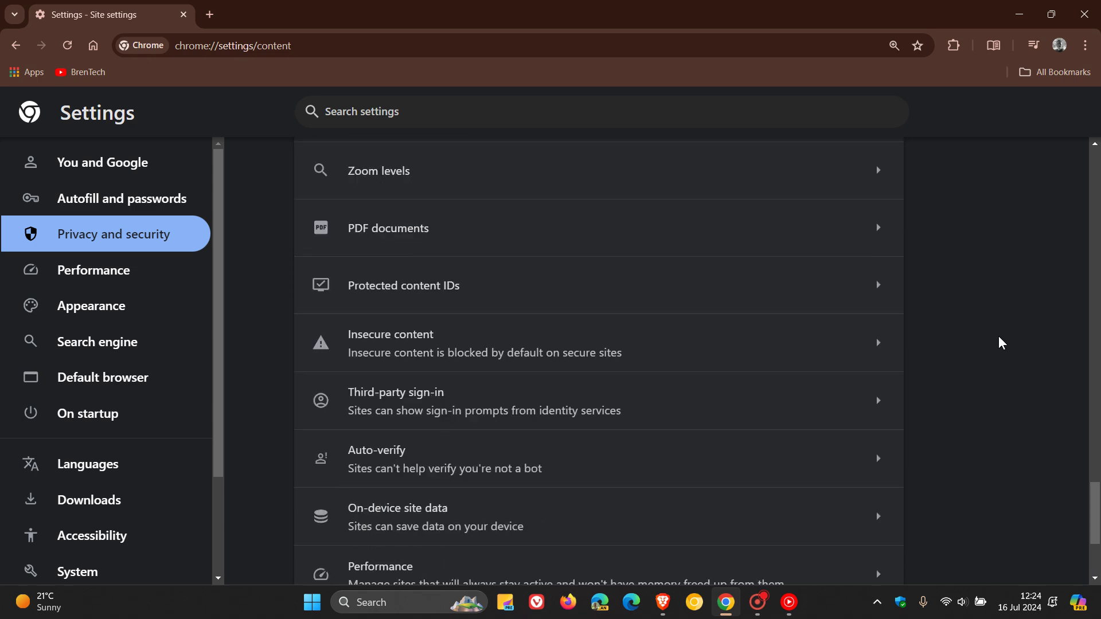
scroll(1000, 343, down, 2)
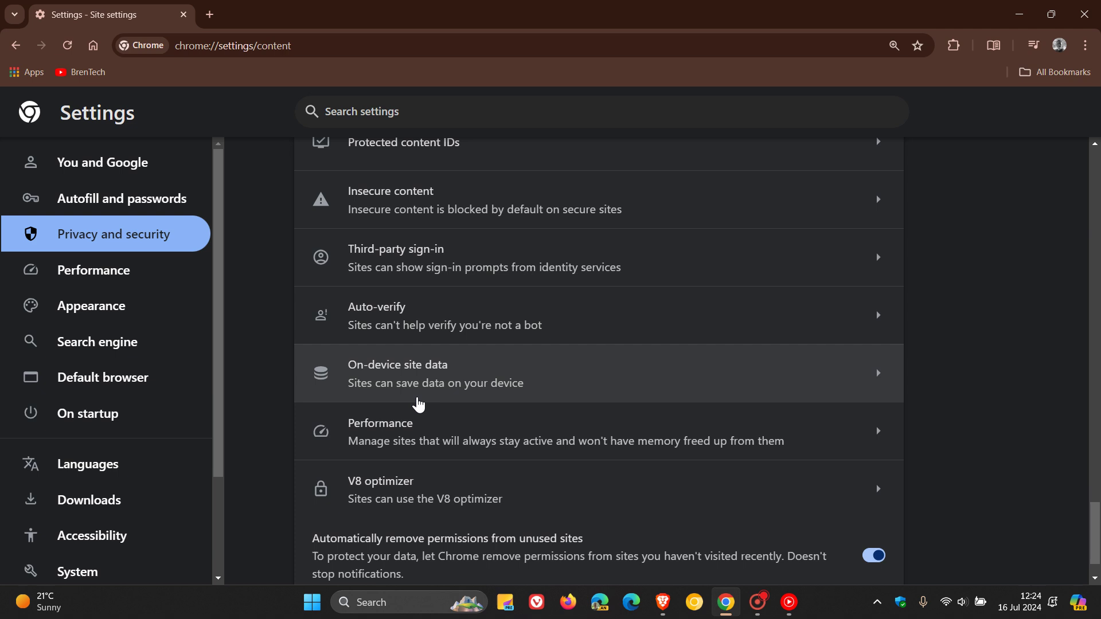
Try deleting on-device site data when windows close, revert to 'Allow sites to save data', then go Home
click(542, 379)
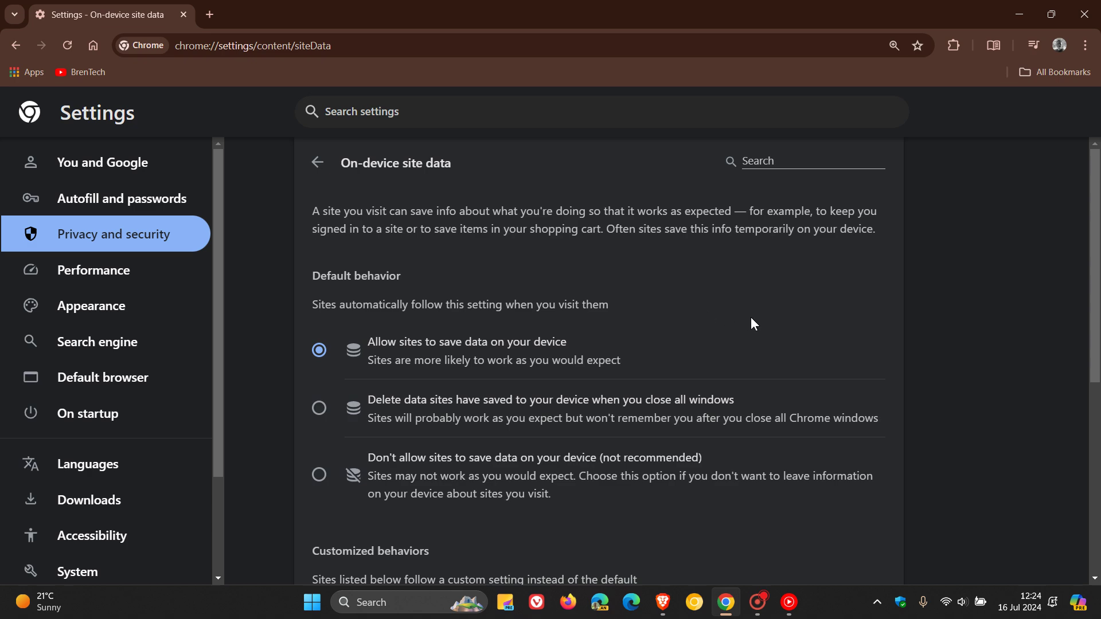
click(318, 413)
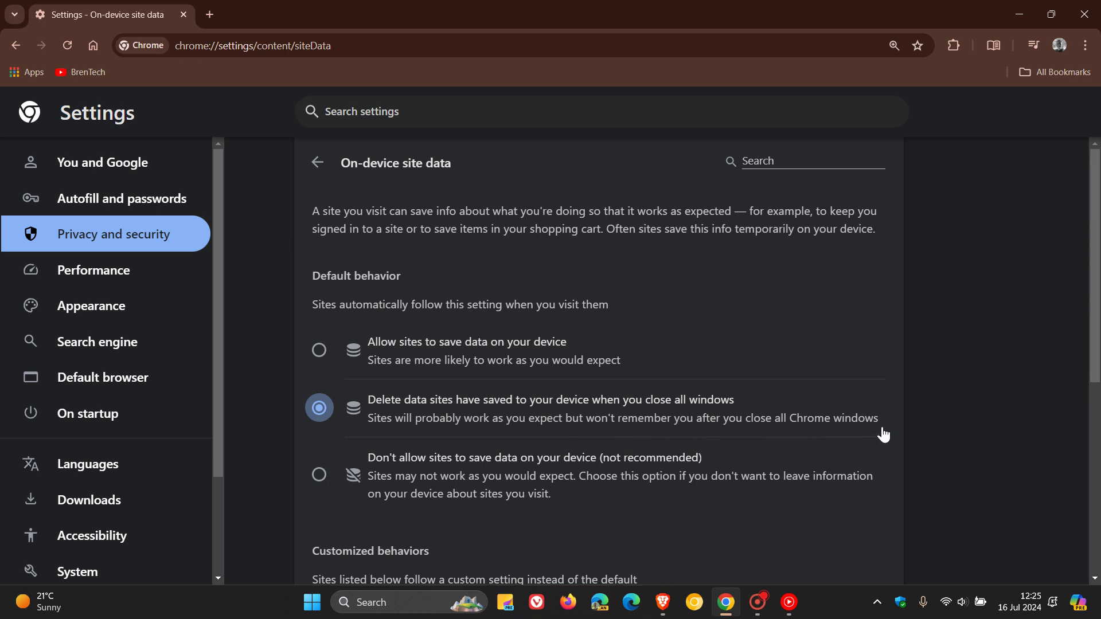
click(320, 360)
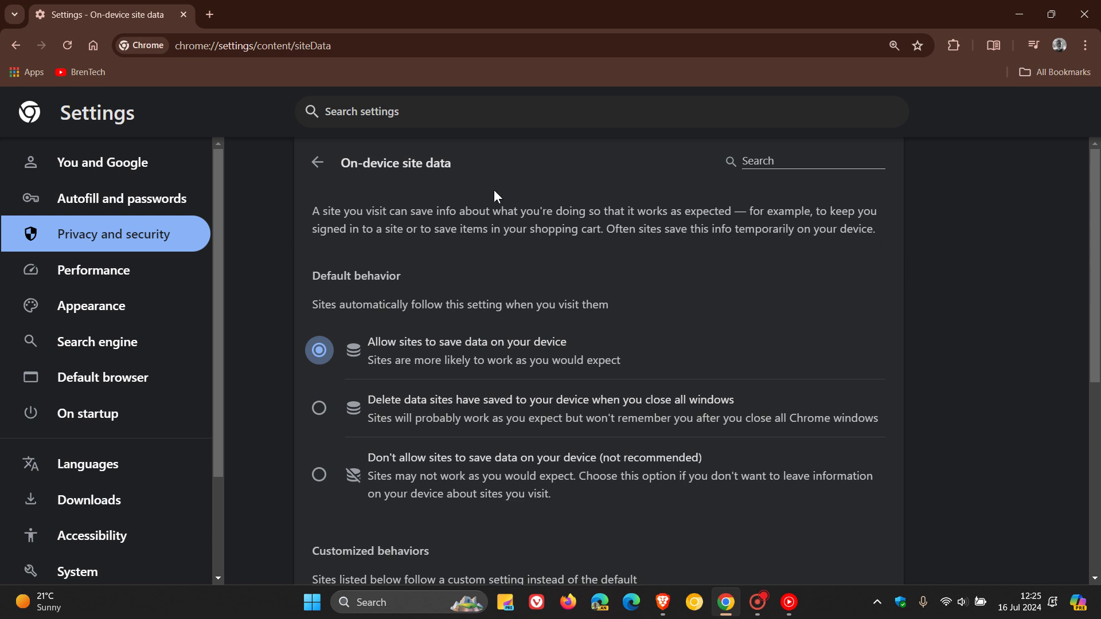
click(93, 45)
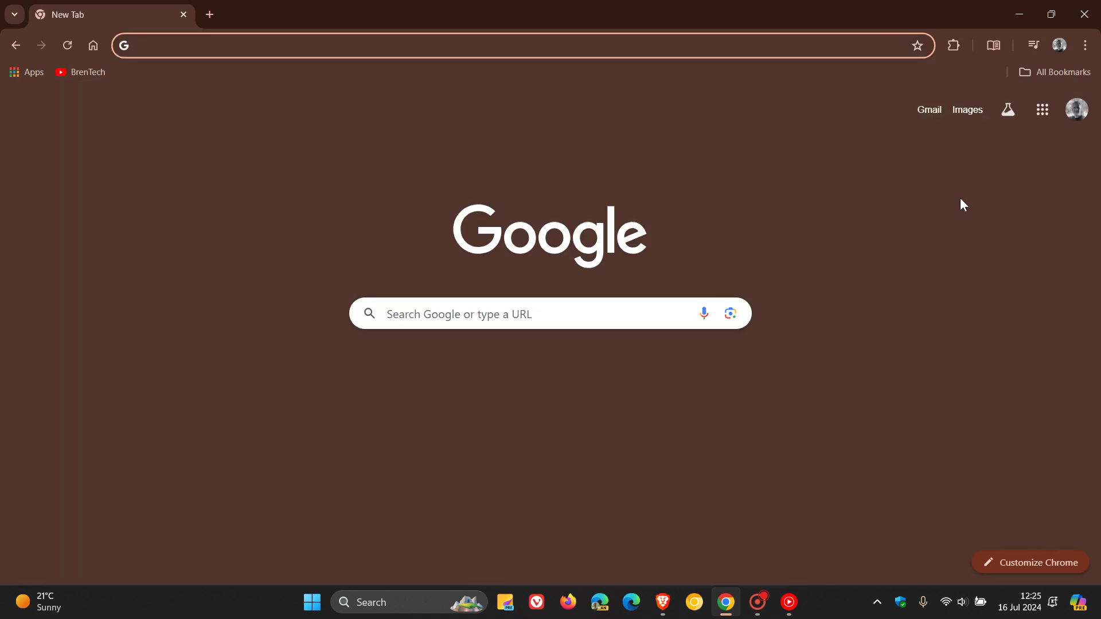
Minimize Chrome, bring Brave to the front, and open its main menu
click(1017, 13)
click(667, 601)
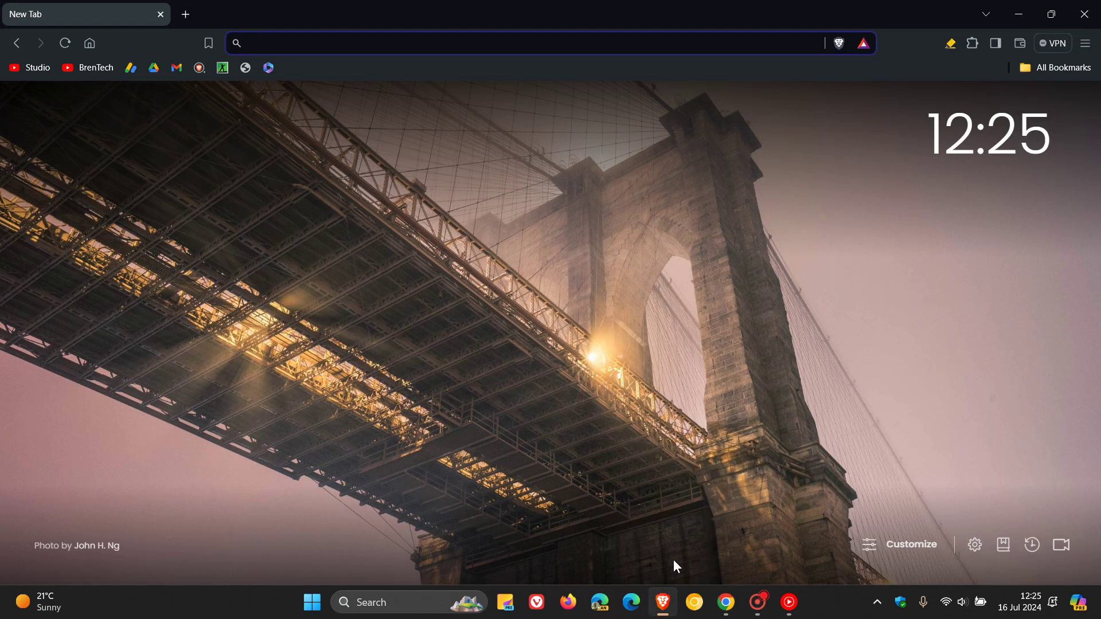
click(1087, 43)
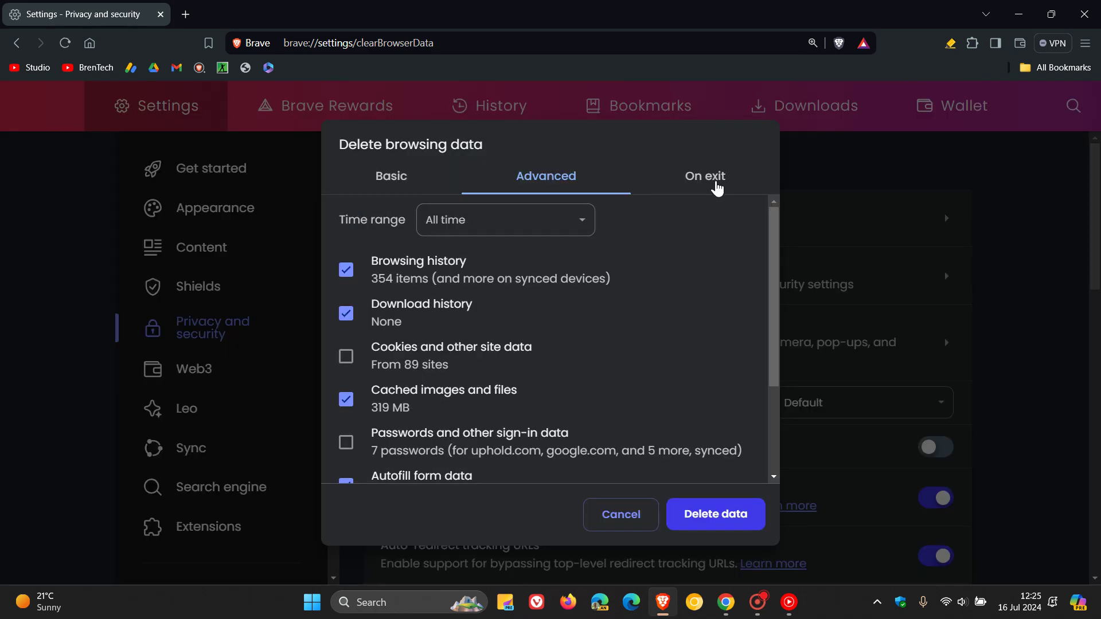
Review which data types Brave's Delete browsing data dialog clears on the Advanced tab
click(713, 184)
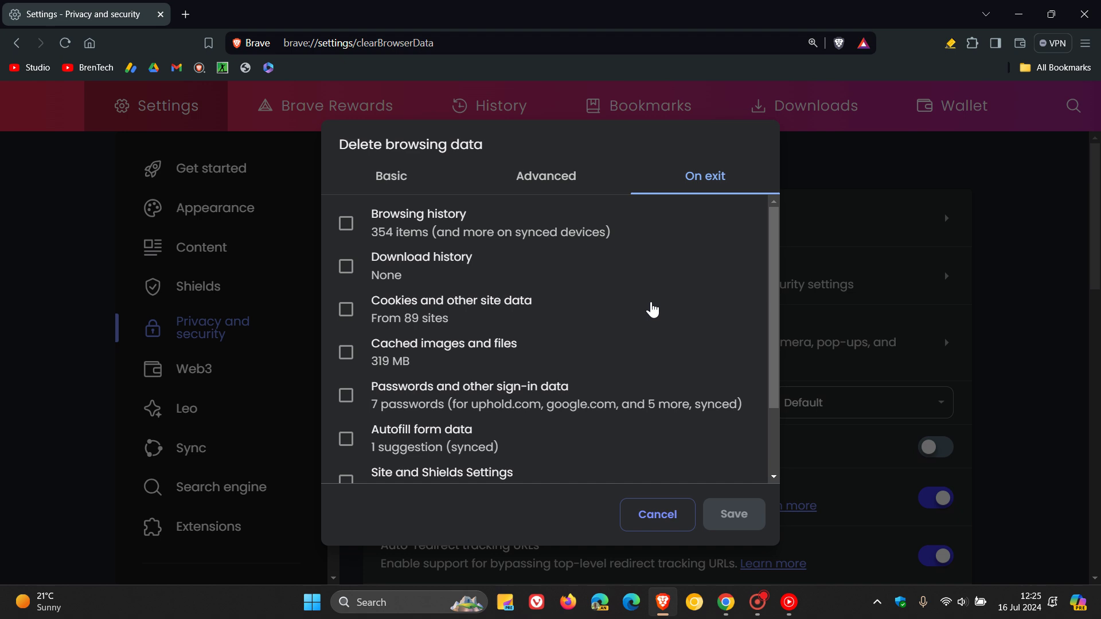
scroll(645, 311, down, 2)
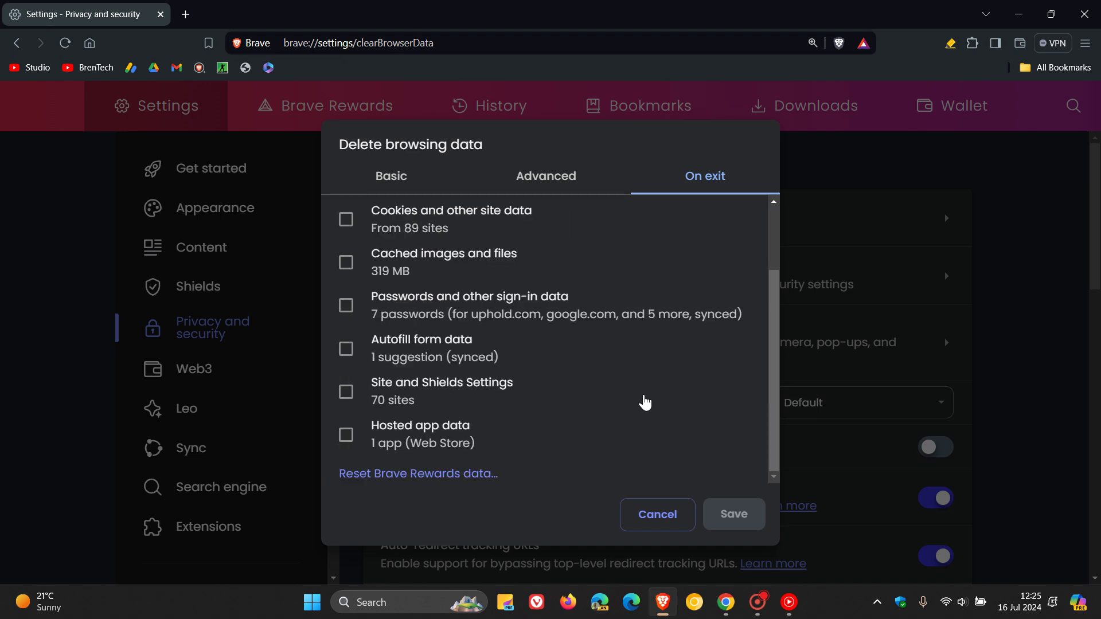
scroll(643, 402, up, 2)
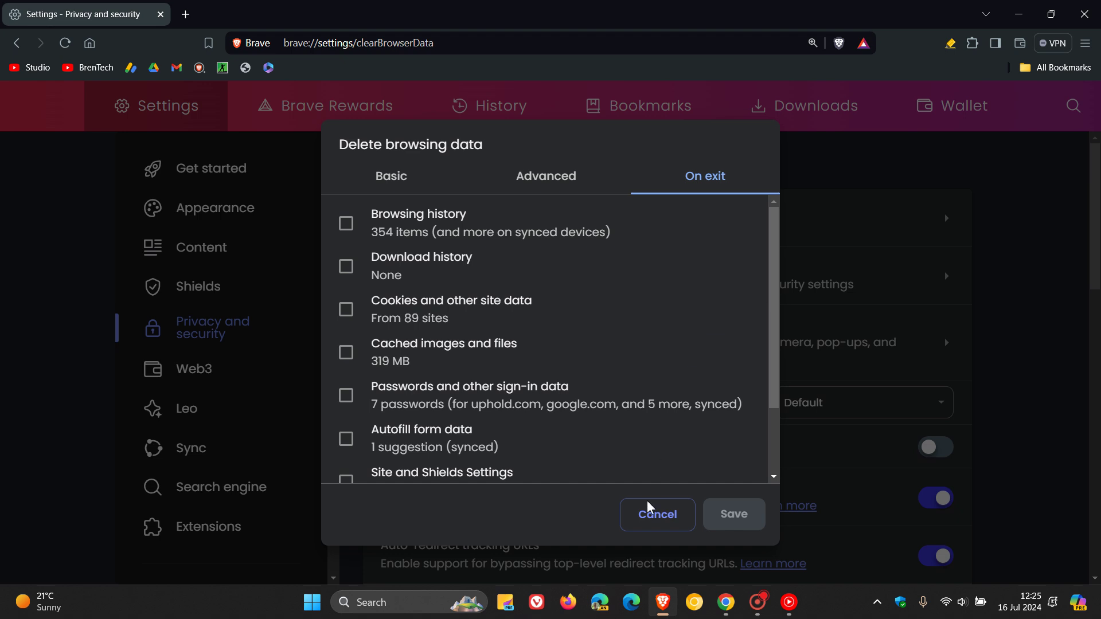
Cancel the dialog without deleting, return to the new tab page, and minimize Brave
click(653, 514)
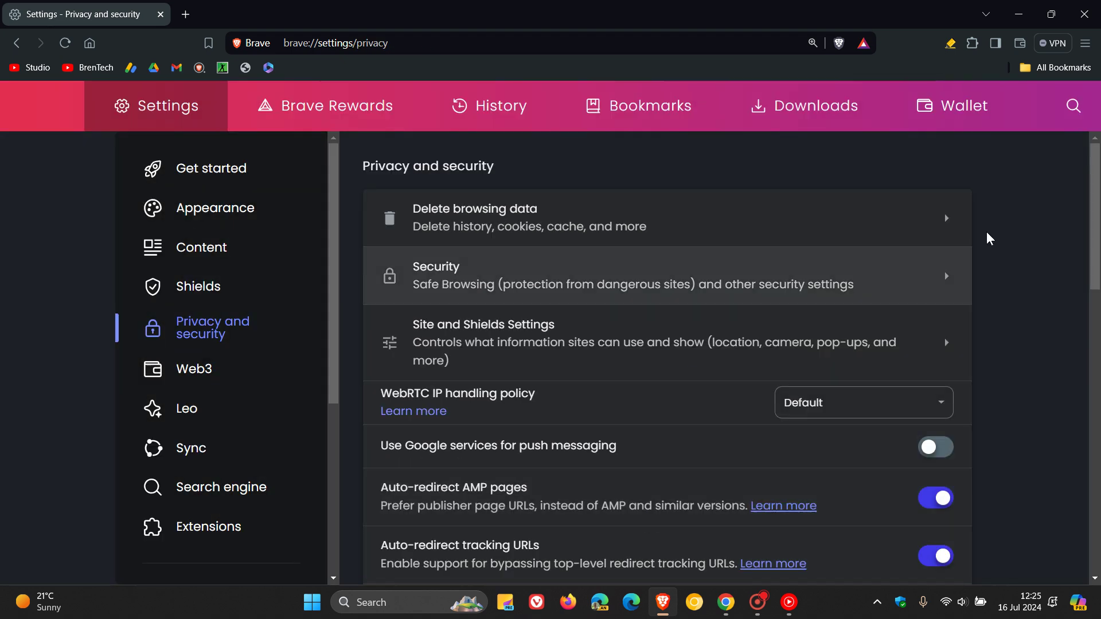
click(90, 43)
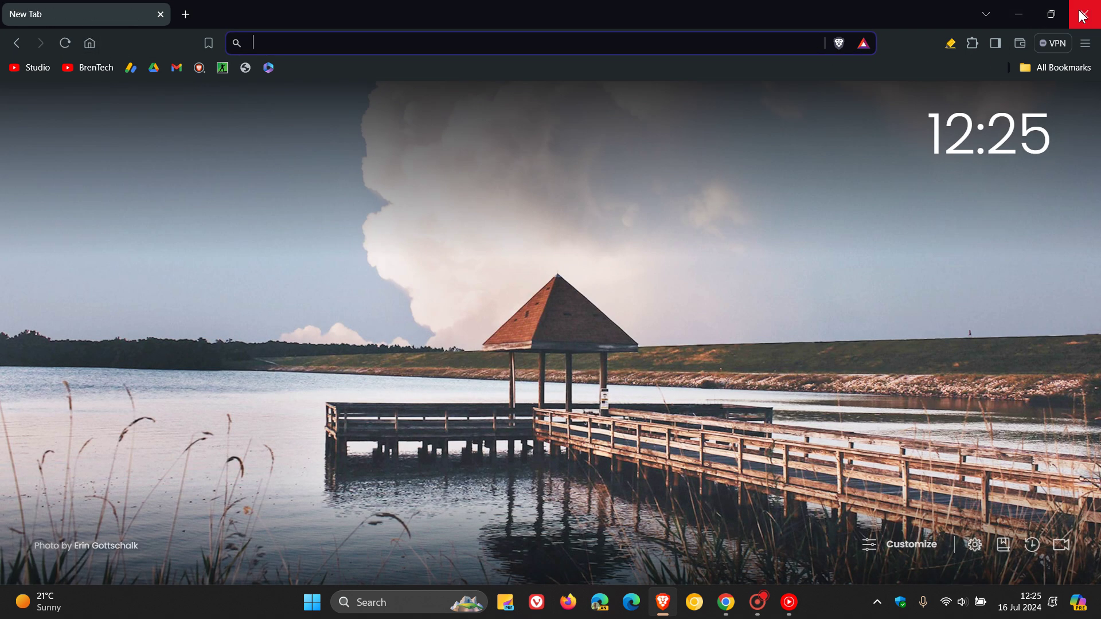
click(1017, 15)
Bring up Microsoft Edge and open its Privacy, search, and services settings
click(631, 603)
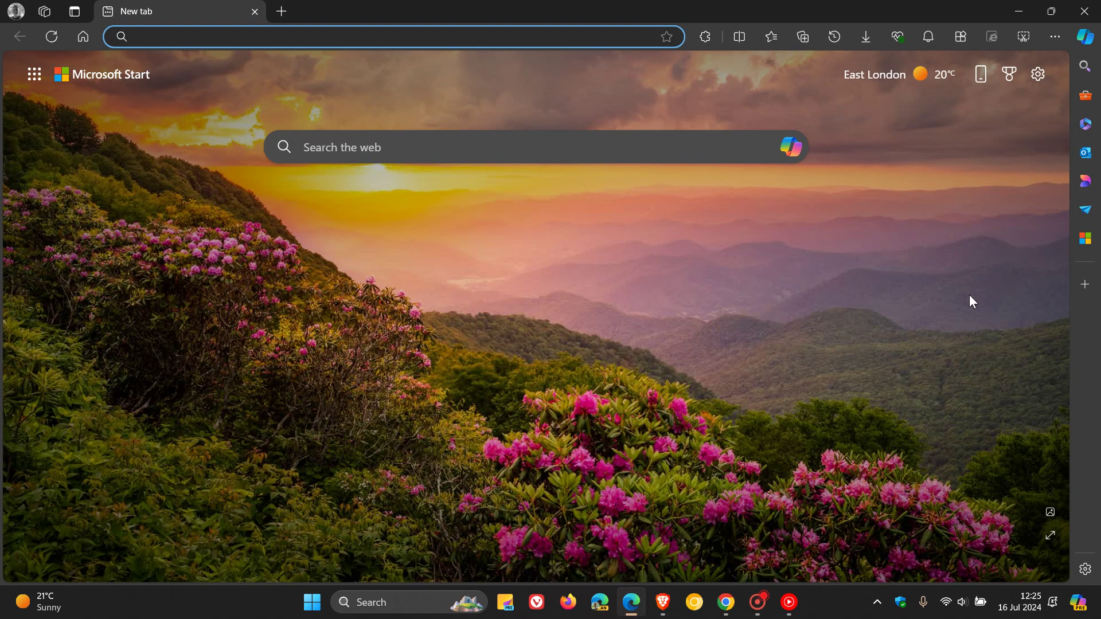
click(1055, 37)
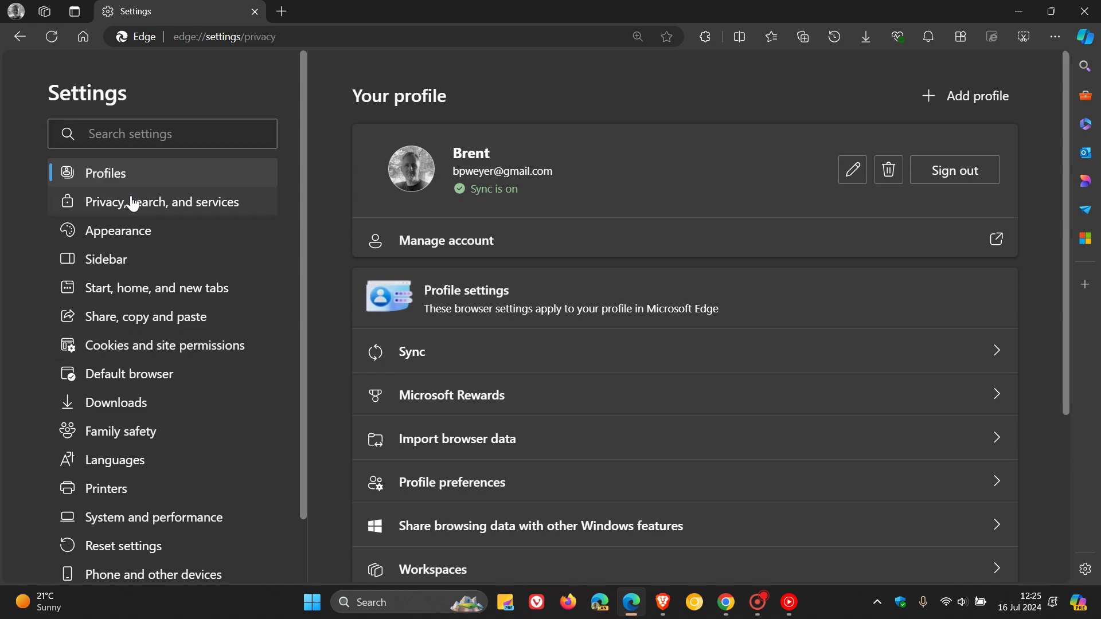
scroll(755, 229, down, 3)
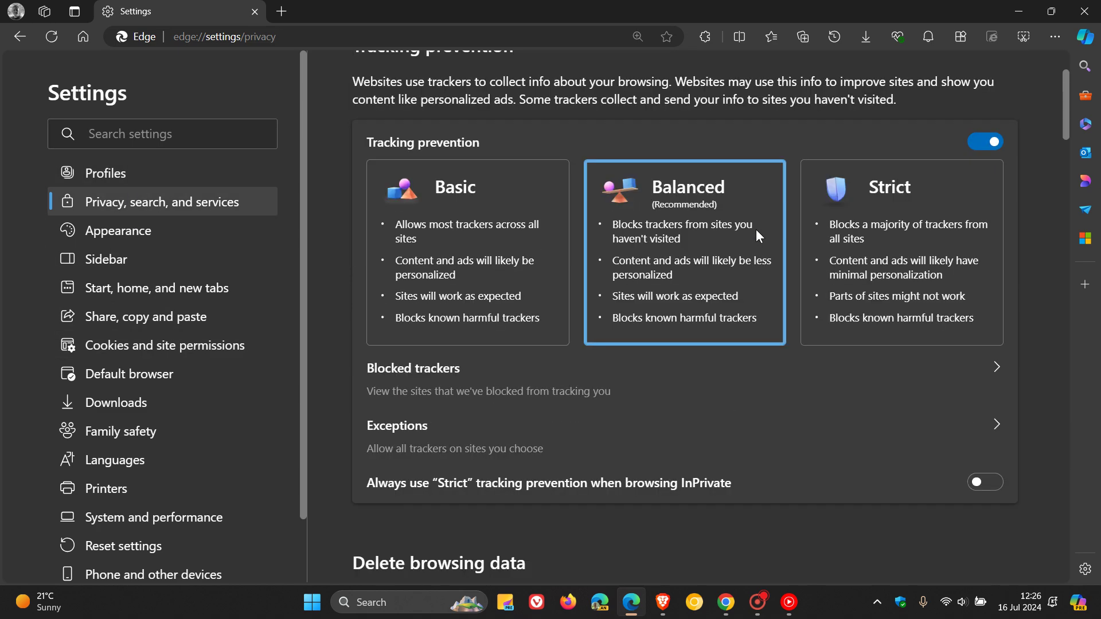
scroll(757, 232, down, 5)
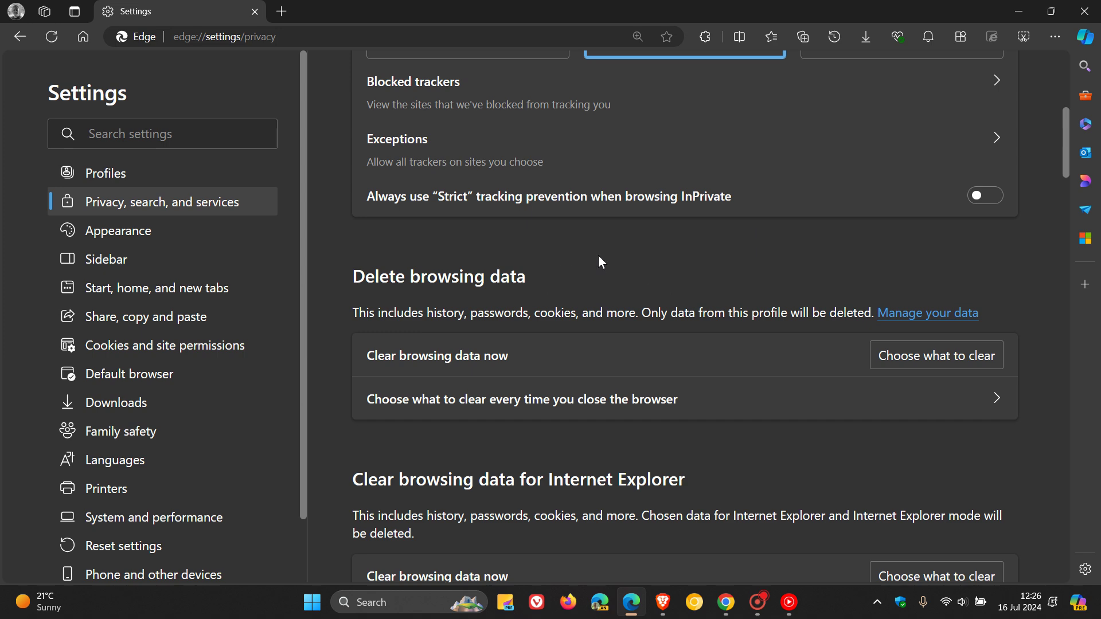
Review the clear-on-close options, all left switched off, then return to the New tab page
click(725, 410)
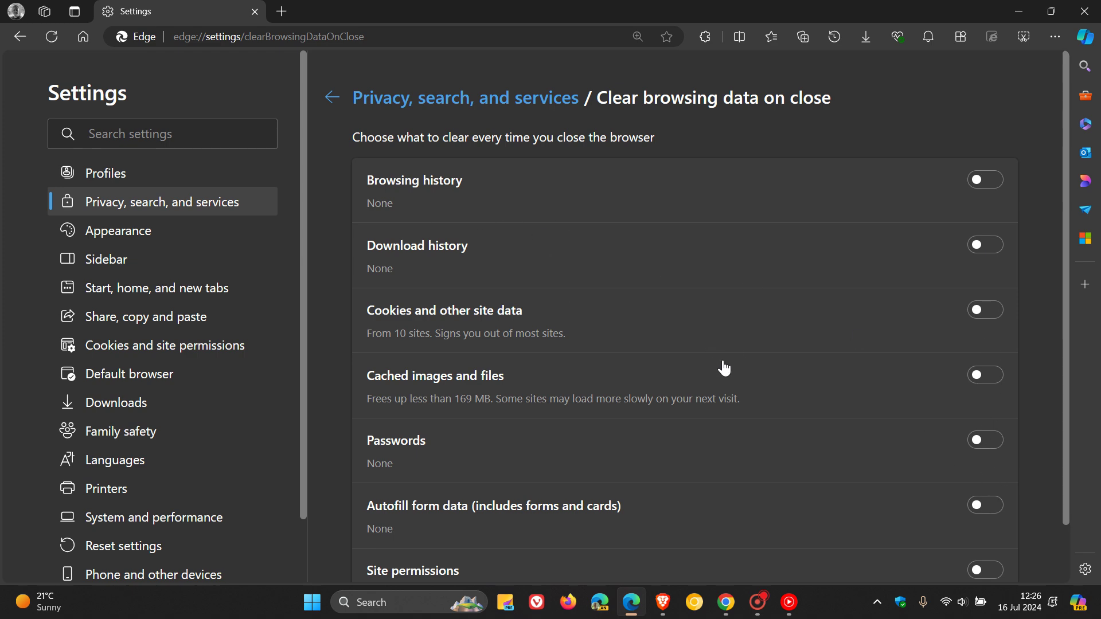
scroll(757, 410, down, 2)
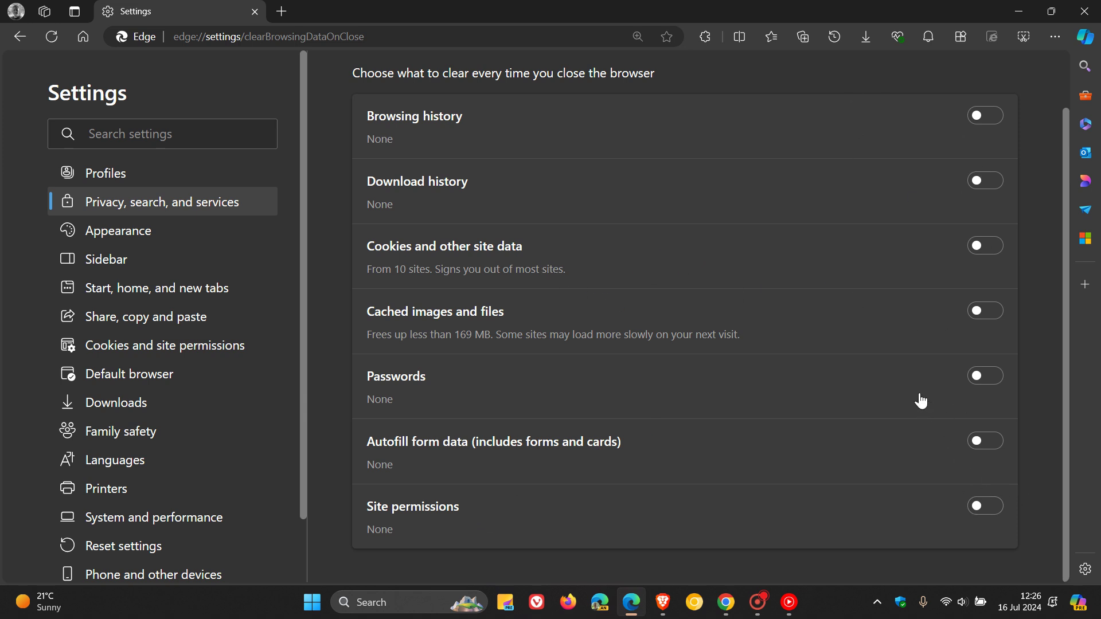
scroll(921, 400, up, 2)
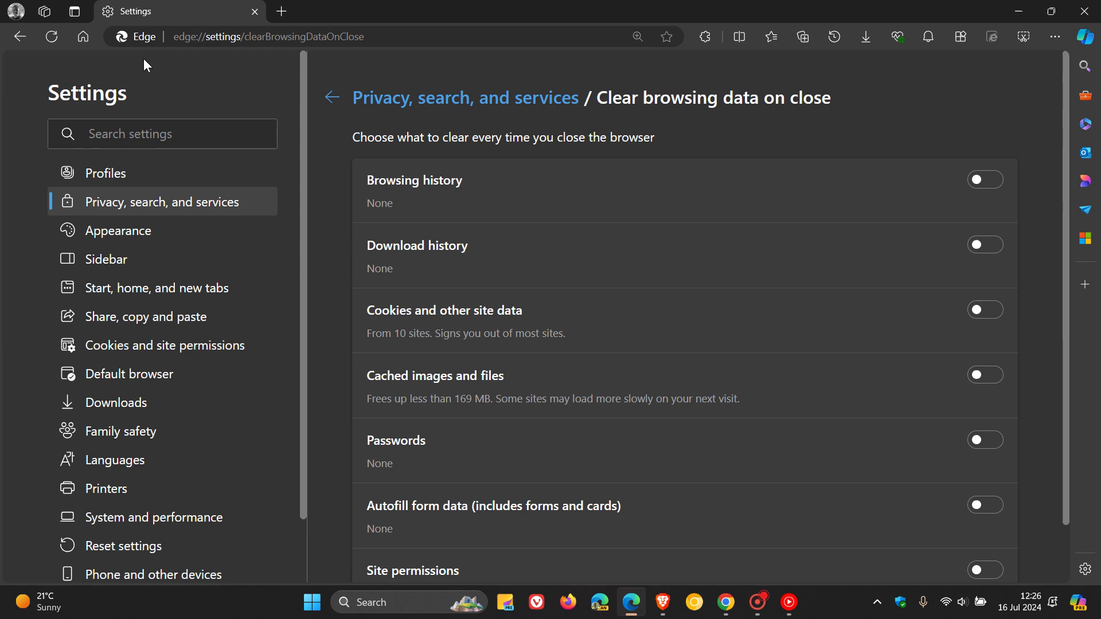
click(84, 35)
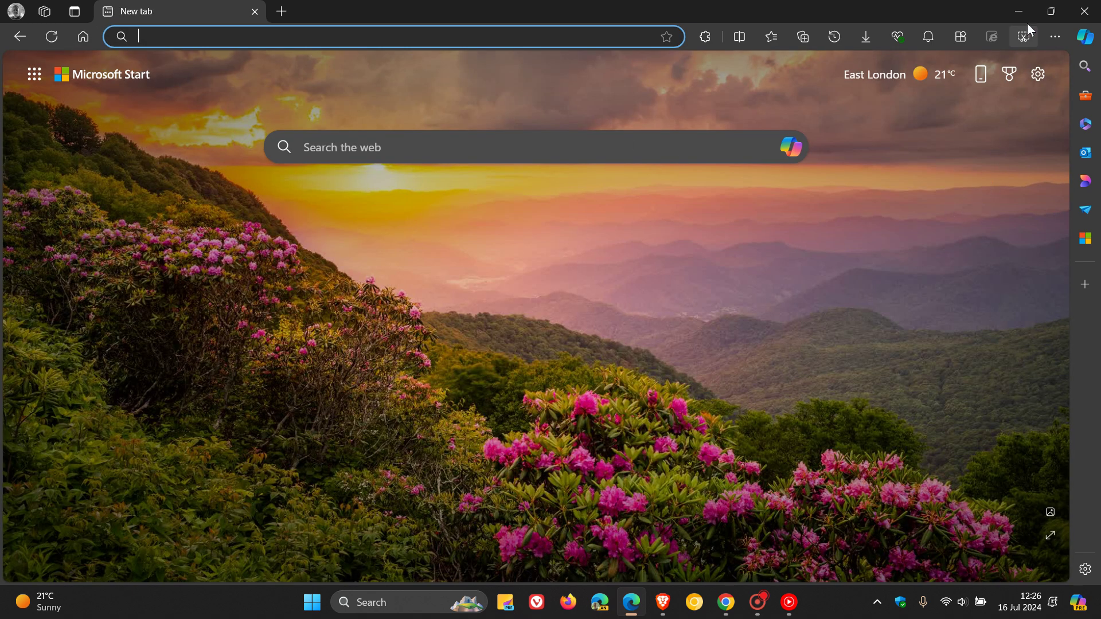
Minimize Edge and open Firefox's Privacy & Security settings down to Cookies and Site Data
click(1014, 6)
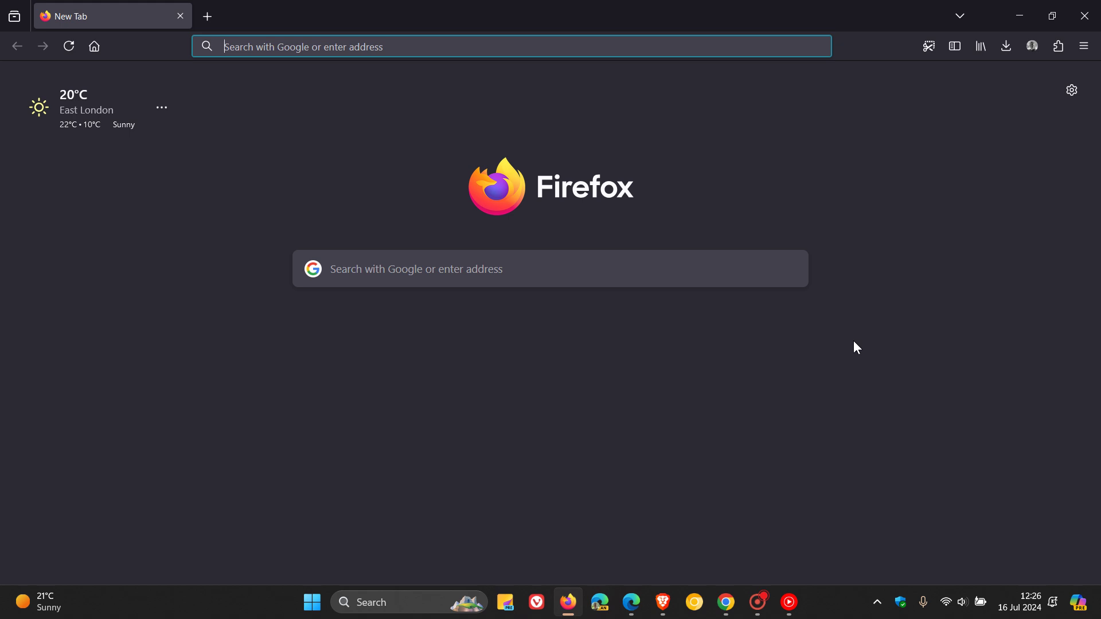
click(1084, 46)
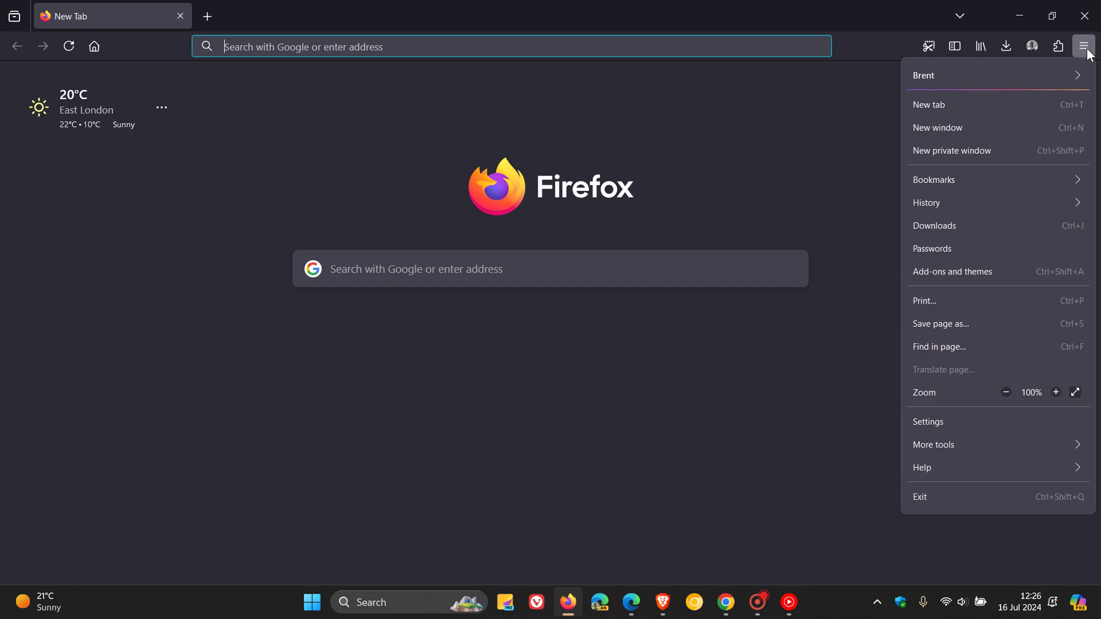
click(974, 422)
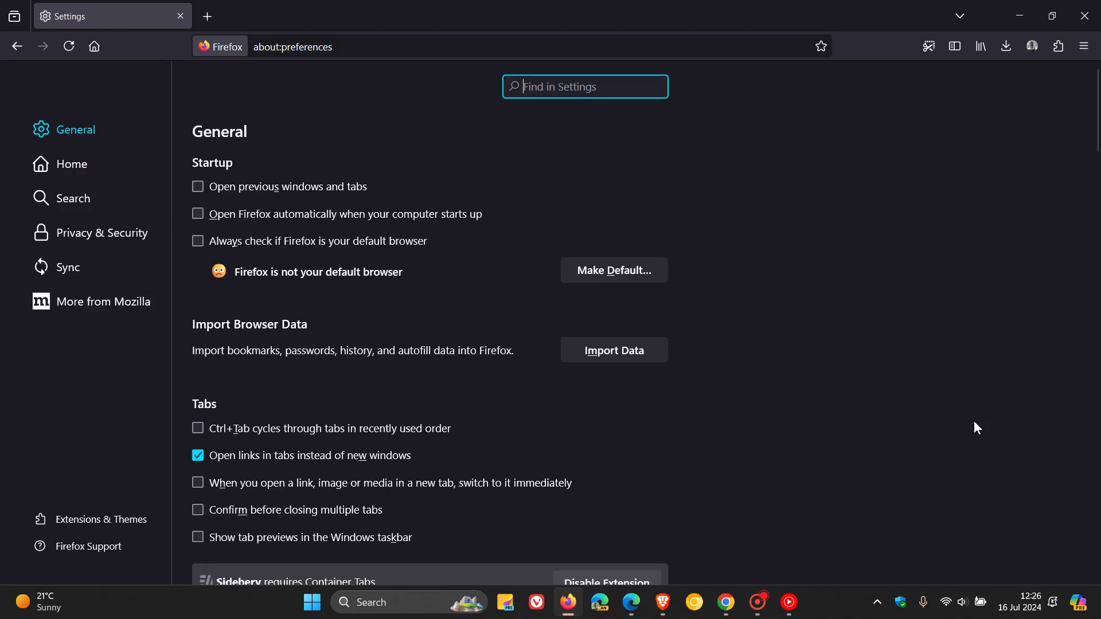
click(81, 237)
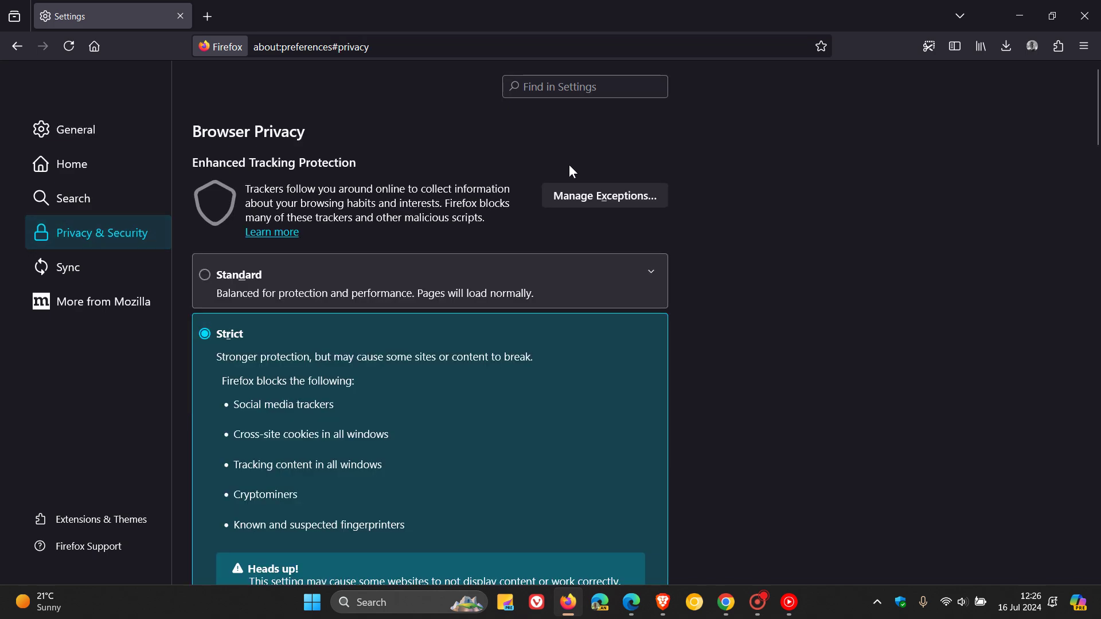
scroll(790, 238, down, 3)
scroll(788, 233, down, 5)
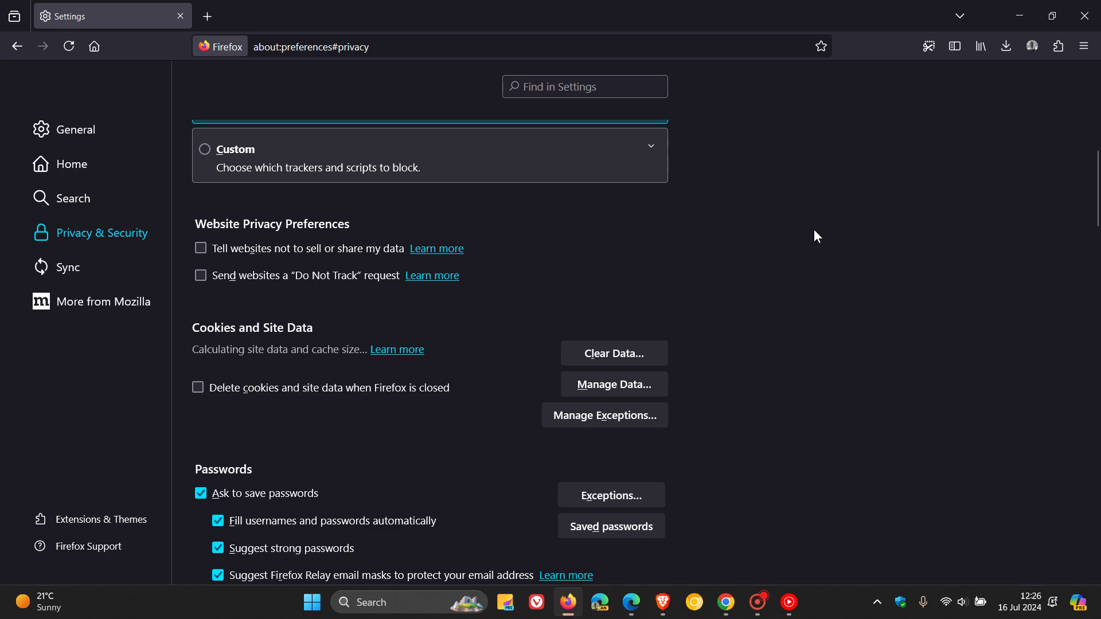
scroll(818, 236, down, 1)
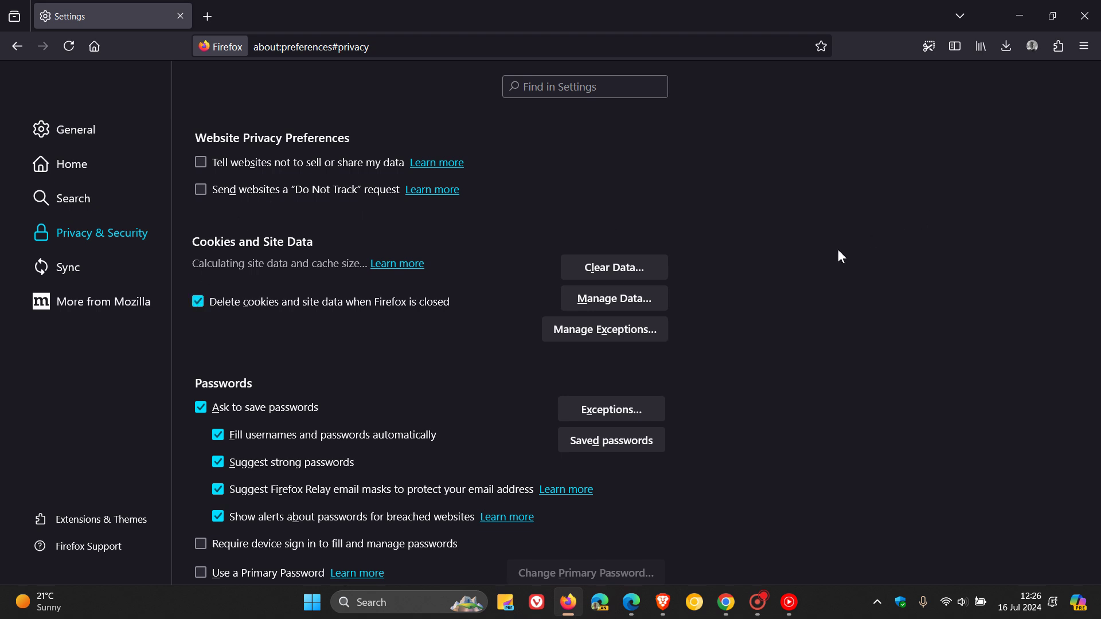
View Manage Data without changes, leave delete-on-close unticked, and return to the New Tab page
click(654, 301)
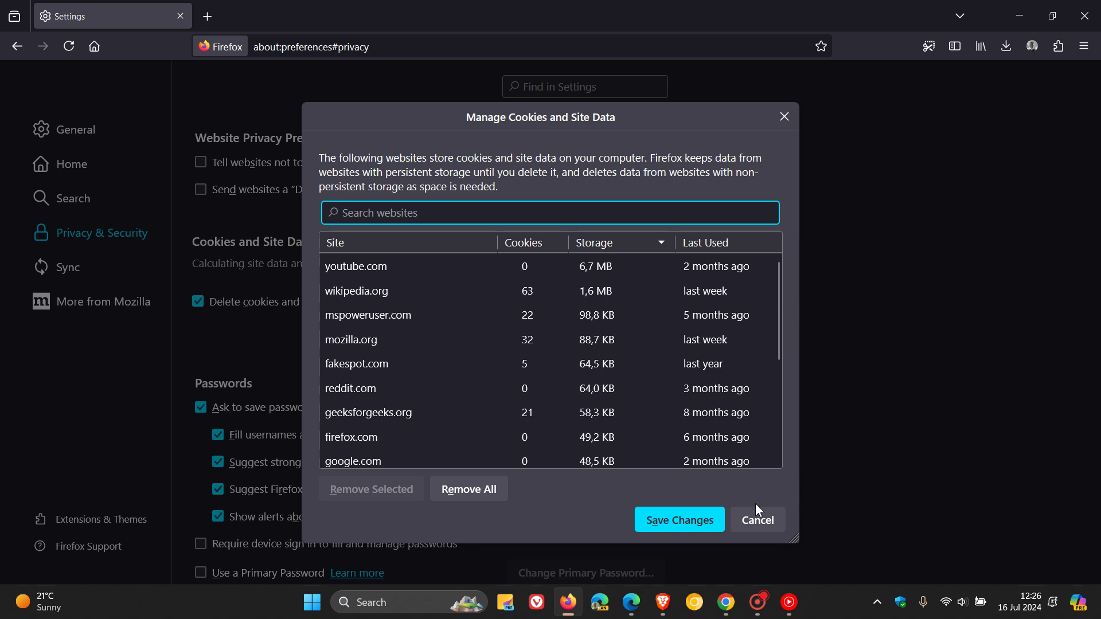
click(754, 523)
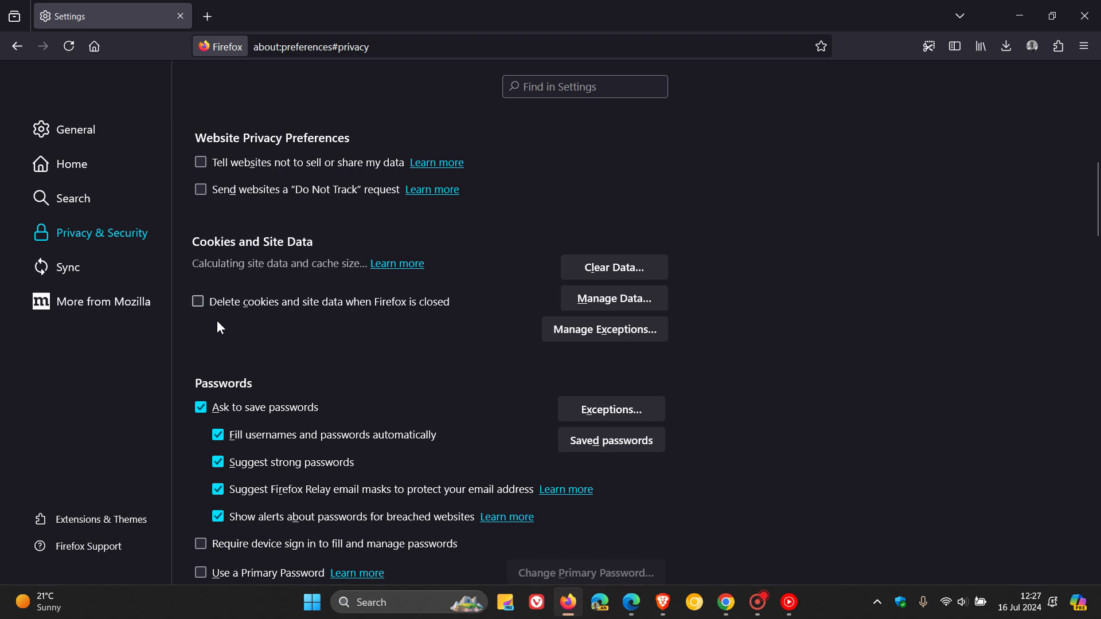
click(94, 50)
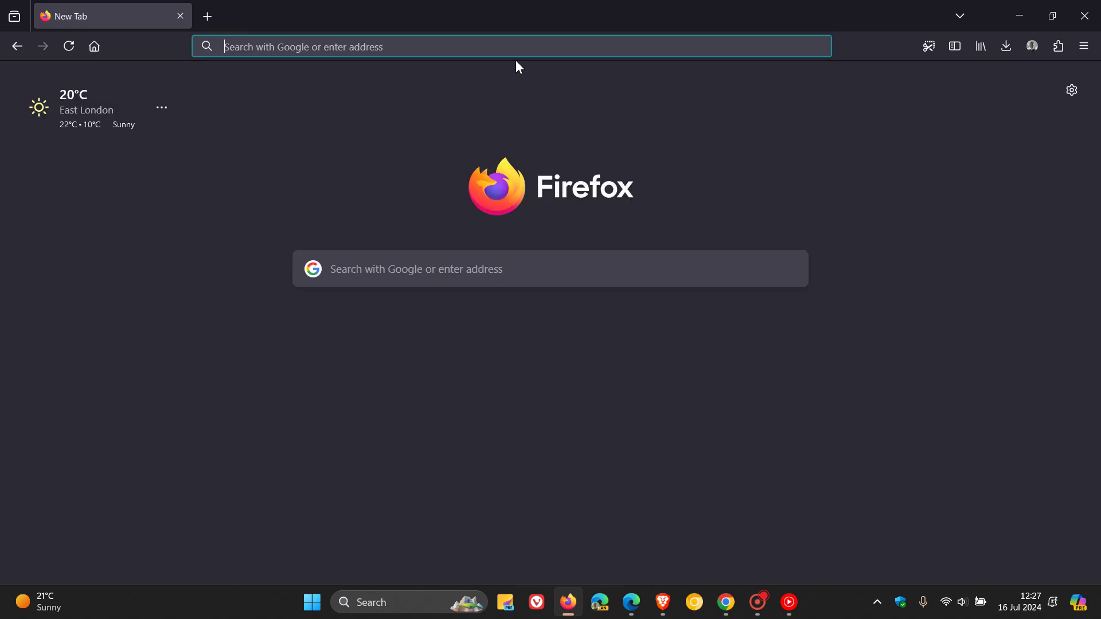
Close Firefox, launch Vivaldi, and open its Privacy and Security settings
click(1084, 15)
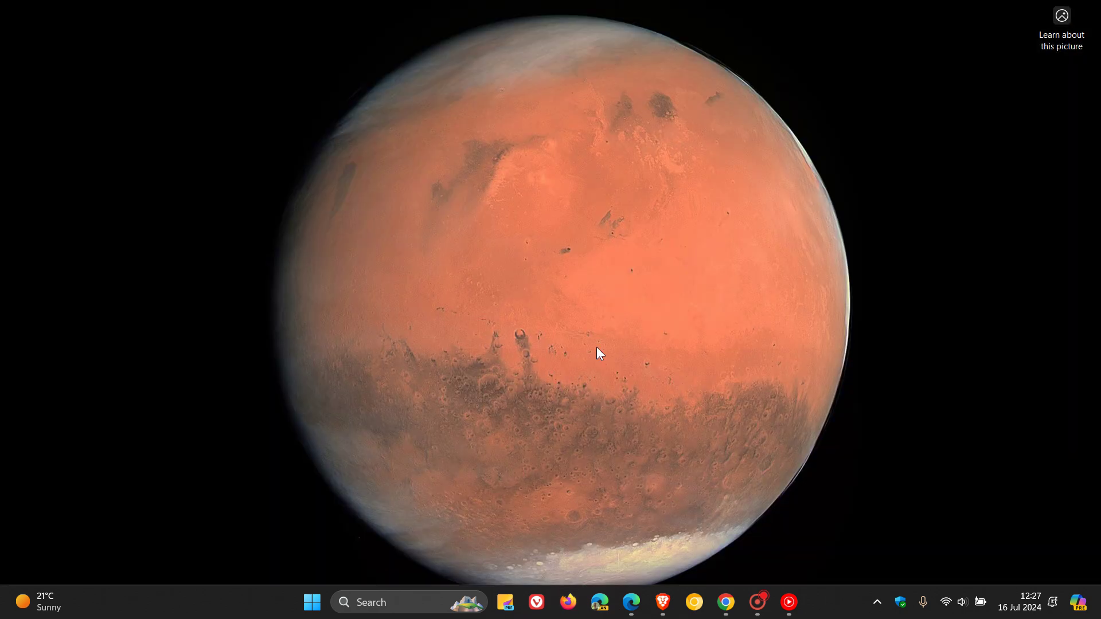
click(536, 606)
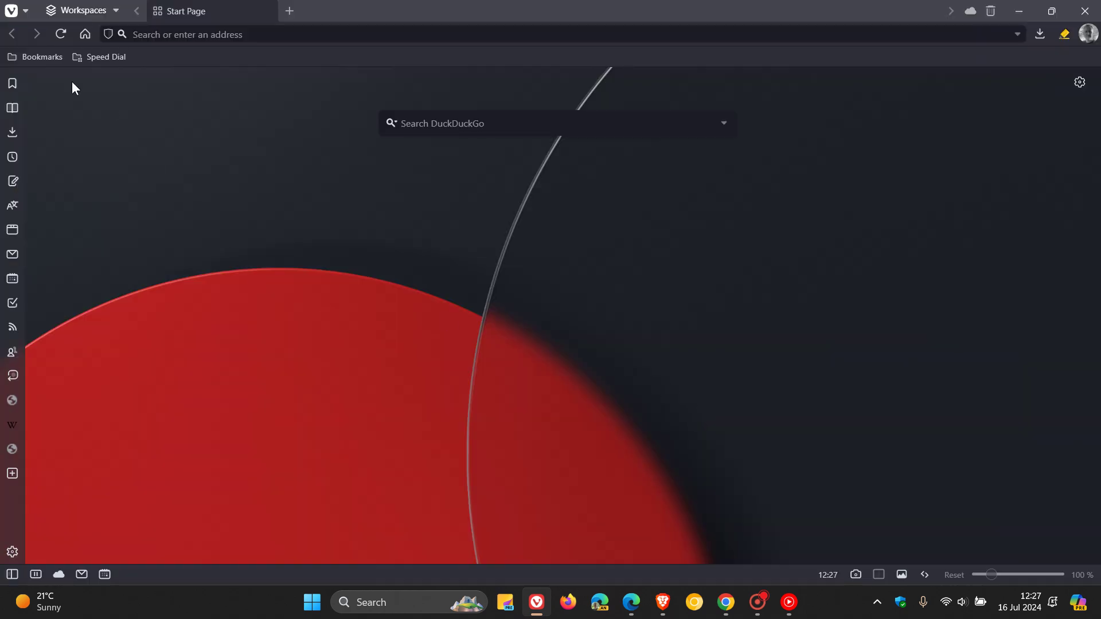
click(13, 11)
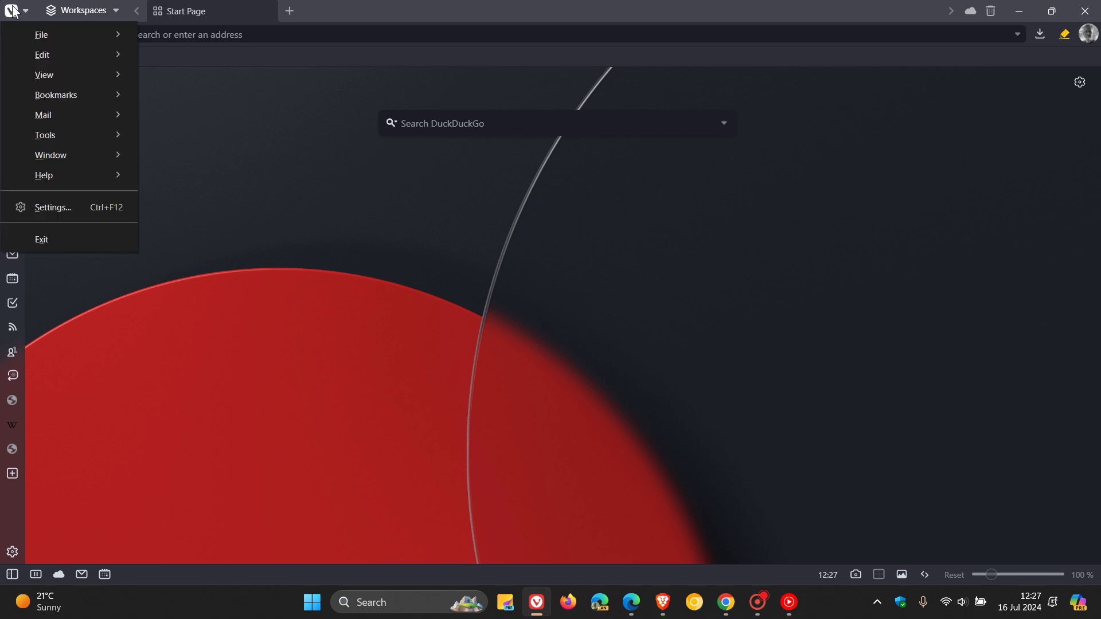
click(60, 212)
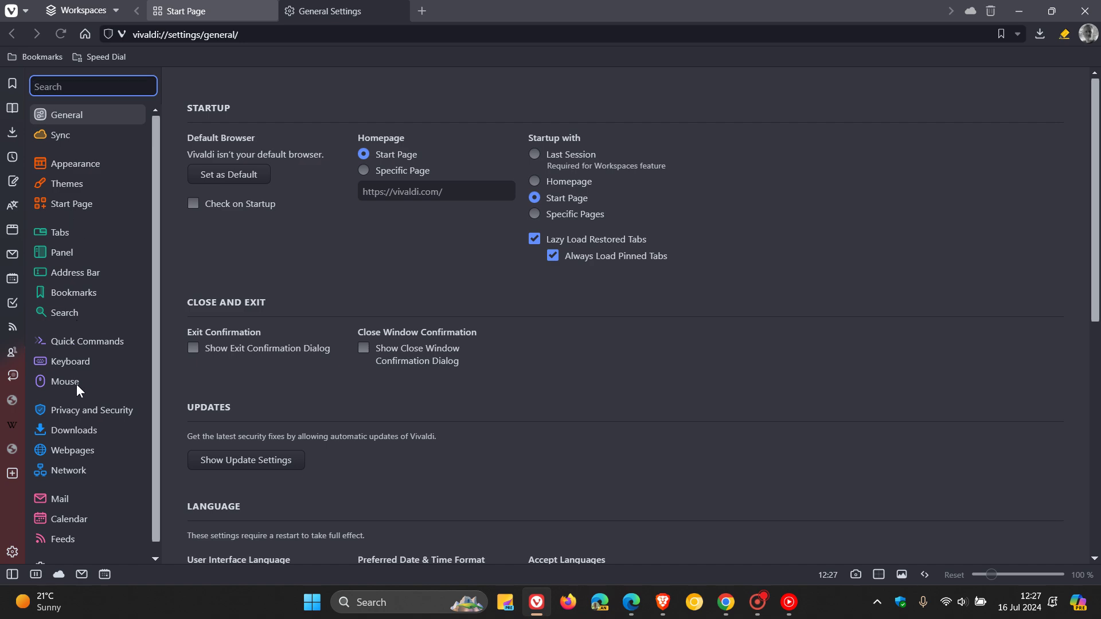
click(77, 411)
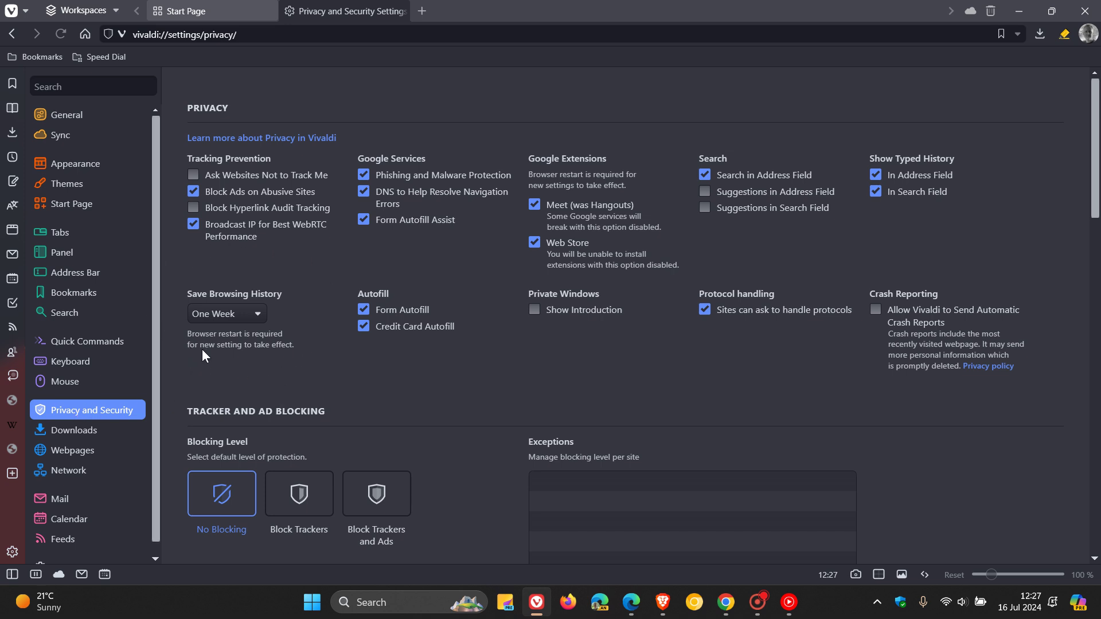
Set Save Browsing History to Session Only, then back to One Week
click(258, 314)
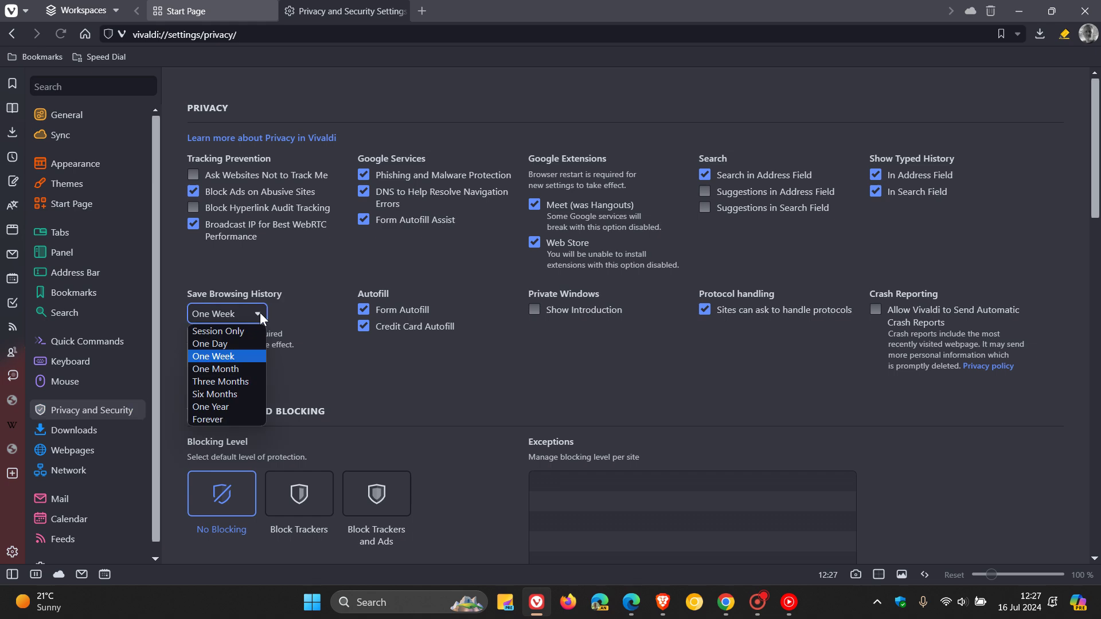
click(249, 333)
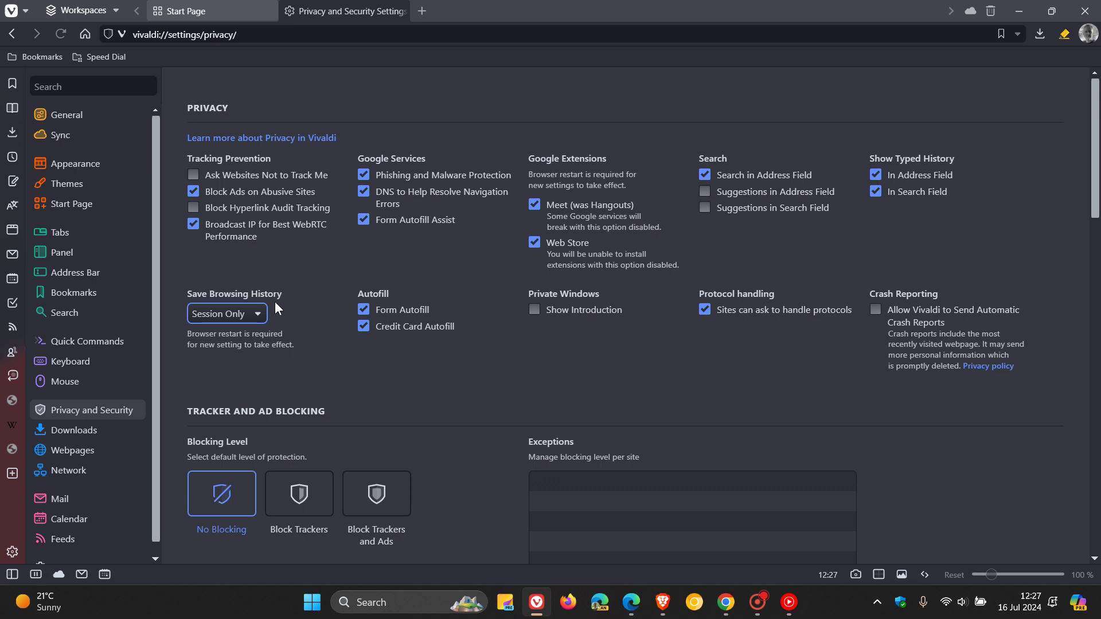
click(261, 314)
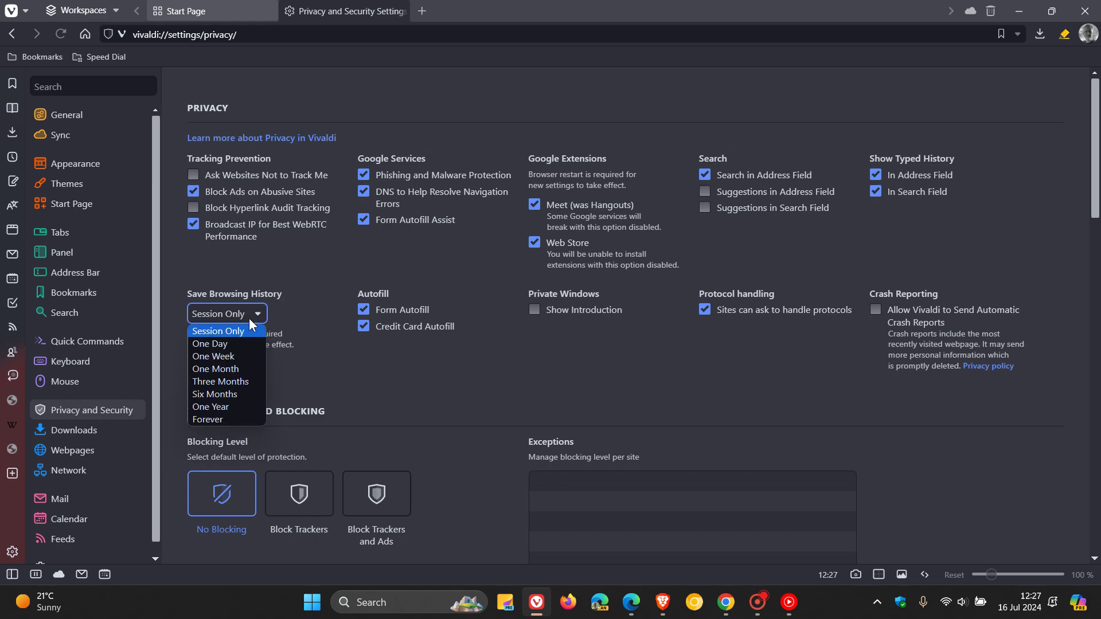
click(240, 355)
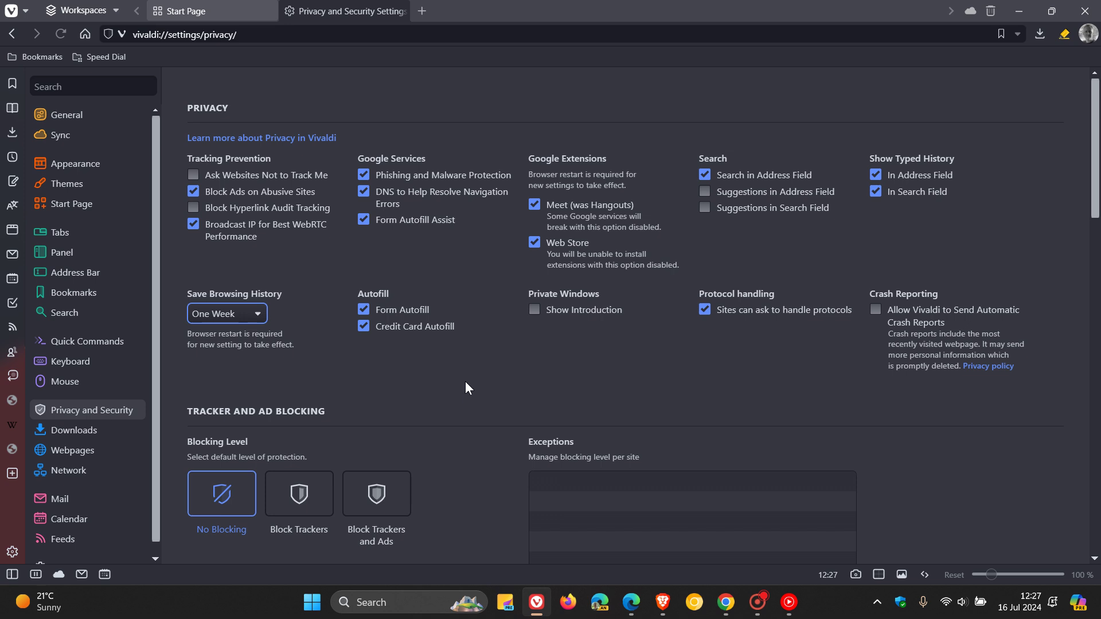
Minimise the Vivaldi window to reveal the Mars wallpaper desktop
click(1020, 11)
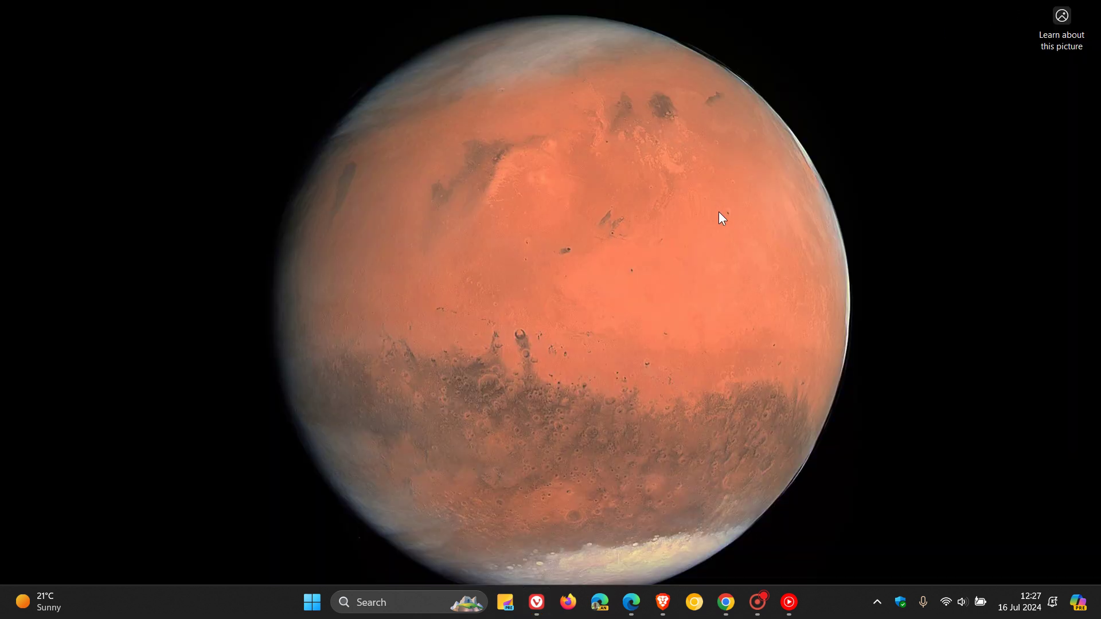